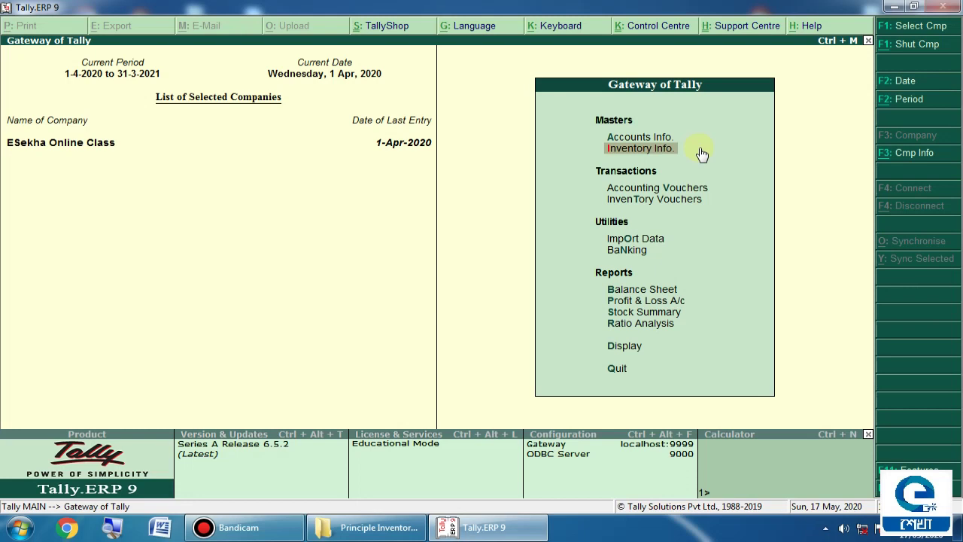
# Create a single stock group named DSLR Camera under Primary, with quantities of items added set to Yes.
pyautogui.click(700, 154)
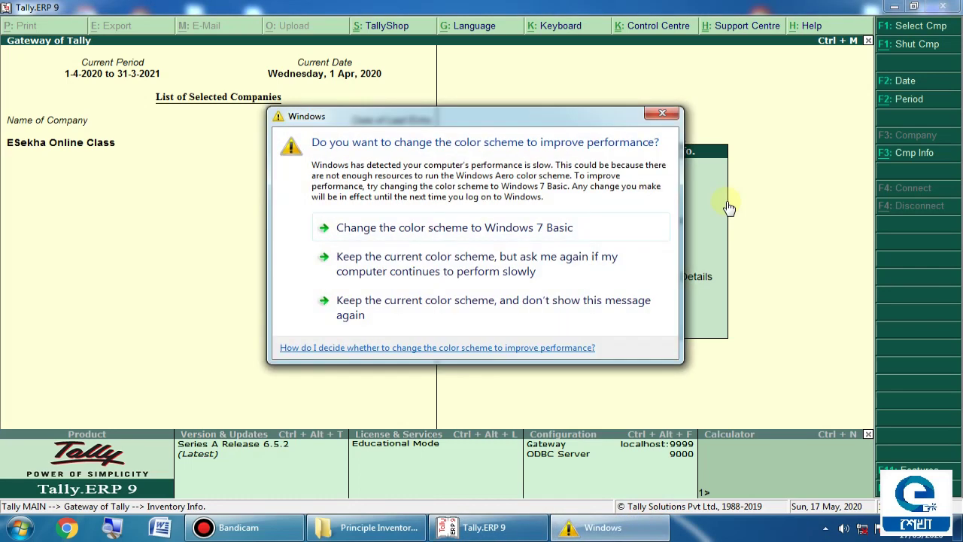
pyautogui.click(662, 114)
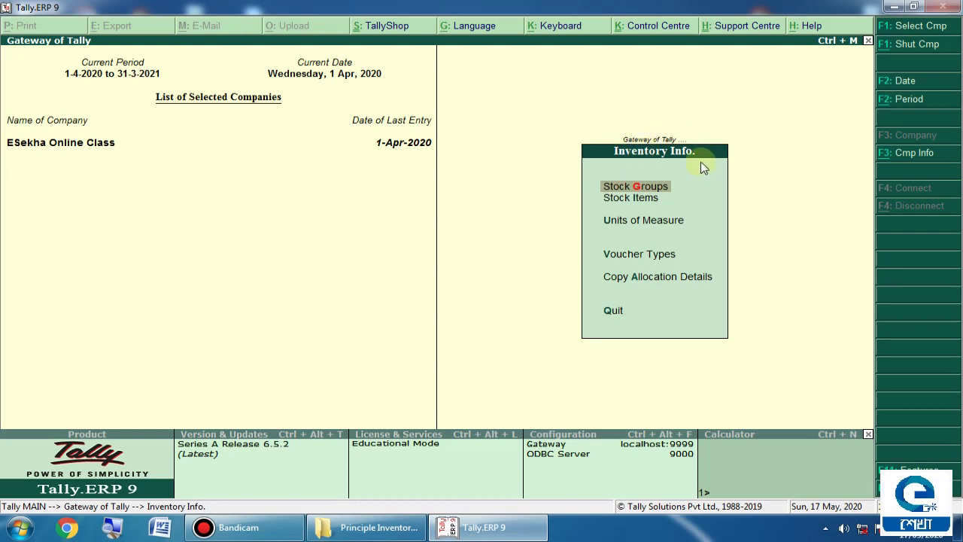
pyautogui.press('Return')
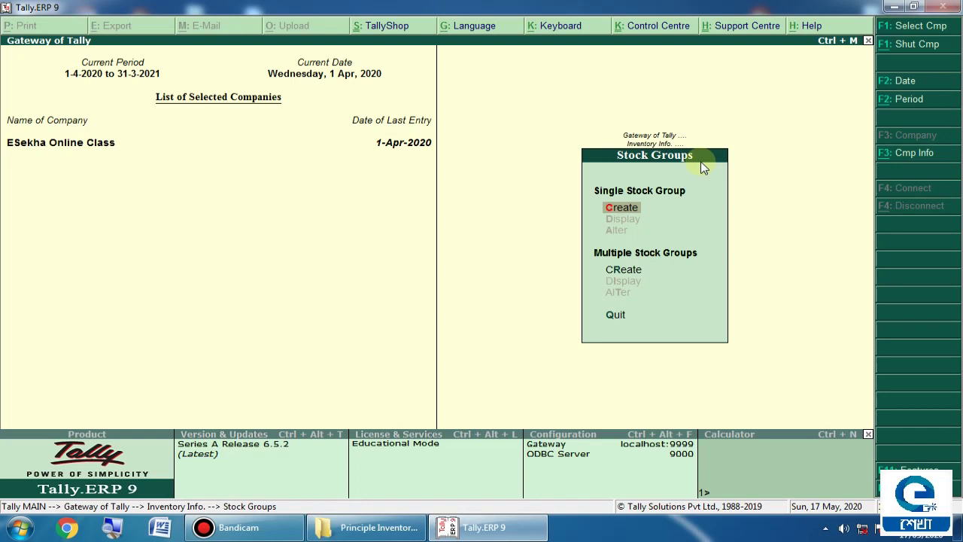
pyautogui.press('Return')
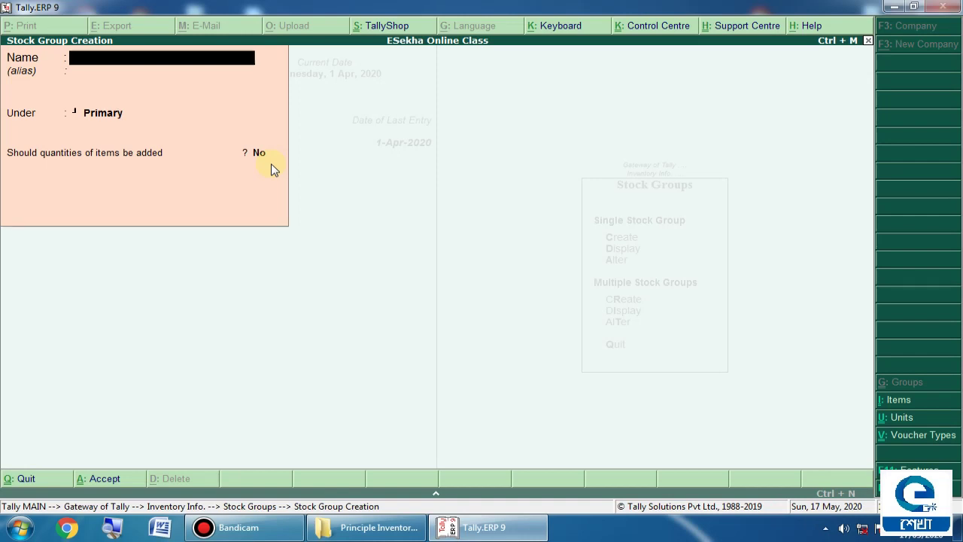
pyautogui.write('DSLR')
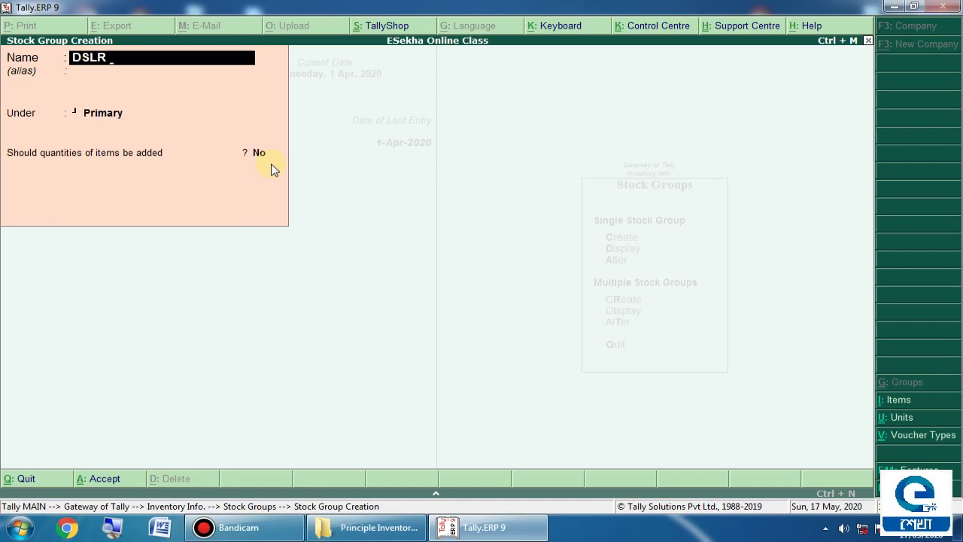
pyautogui.write(' Camera')
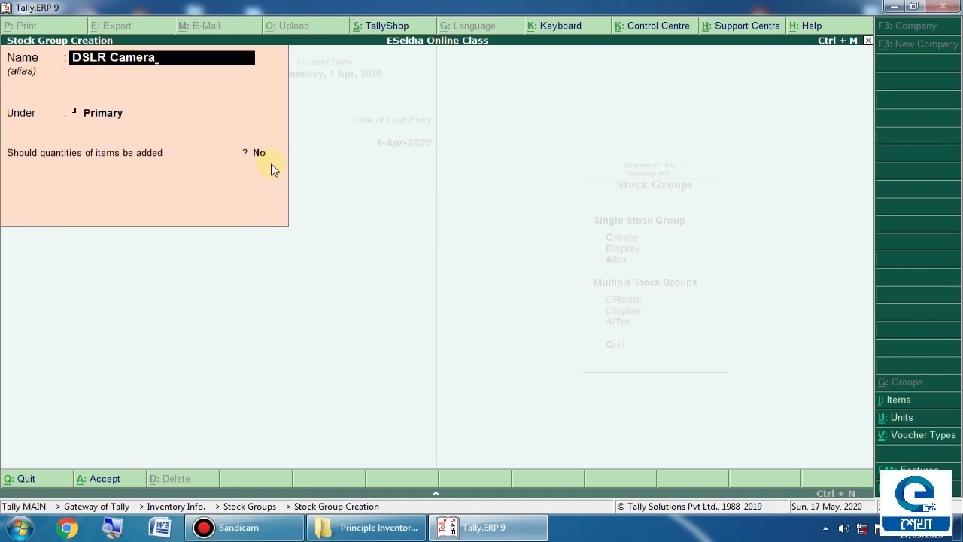
pyautogui.press('Return')
pyautogui.press('Return')
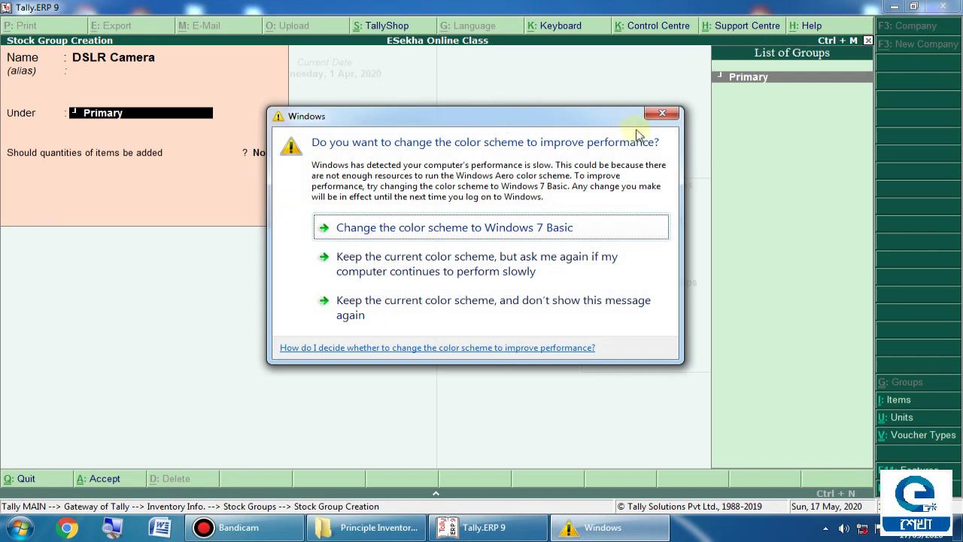
pyautogui.click(662, 112)
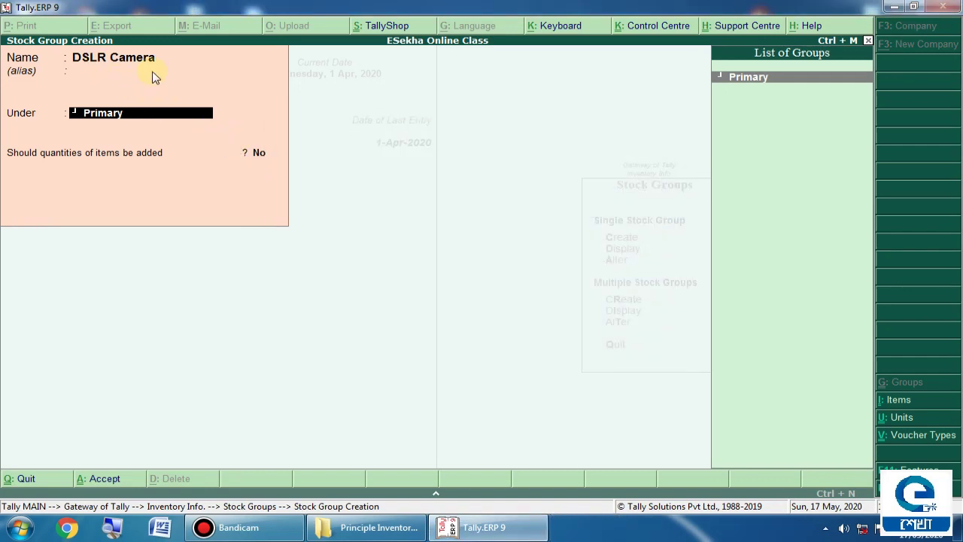
pyautogui.press('Return')
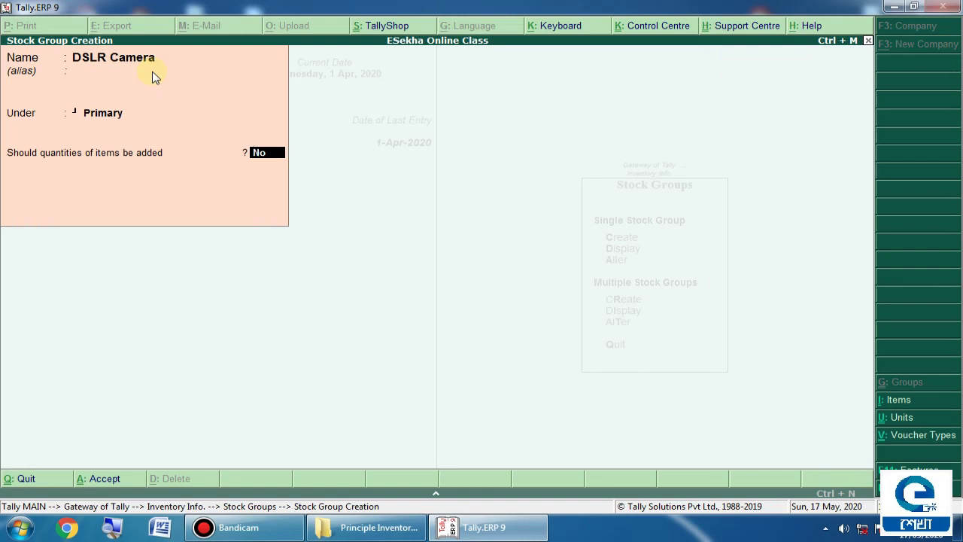
pyautogui.press('y')
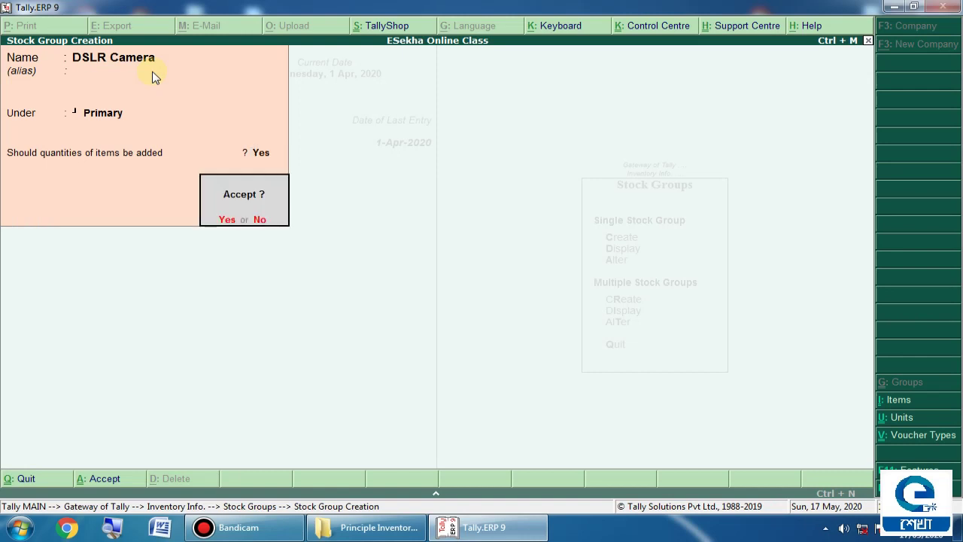
pyautogui.press('Return')
# Create a second stock group, Digital Camera, under Primary with item quantities added, and leave stock group creation.
pyautogui.write('D')
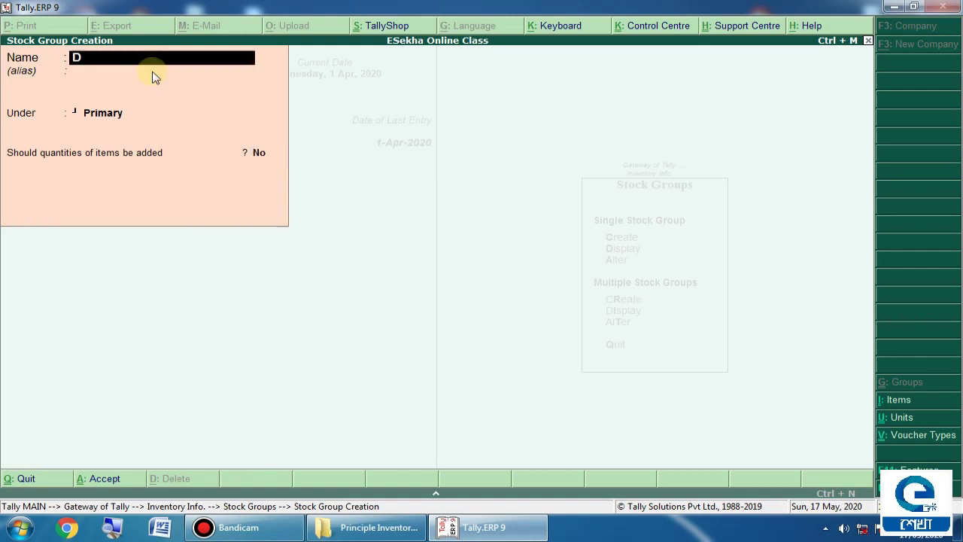
pyautogui.write('igital Camera')
pyautogui.press('Return')
pyautogui.press('Return')
pyautogui.press('Return')
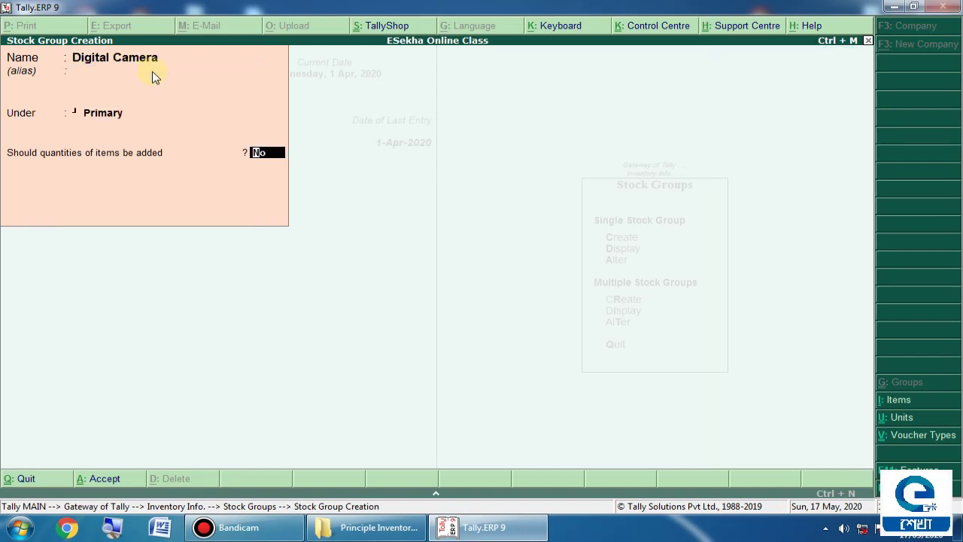
pyautogui.write('y')
pyautogui.press('Return')
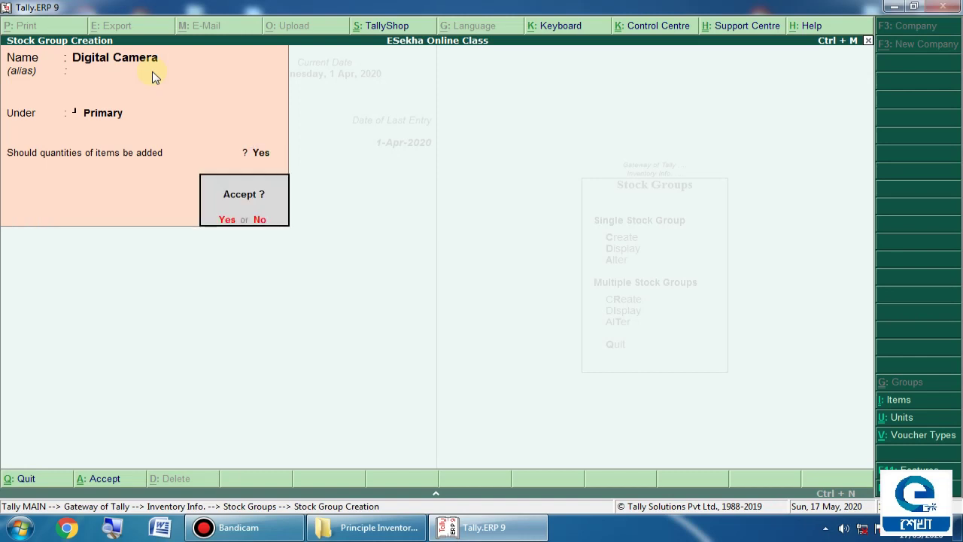
pyautogui.press('y')
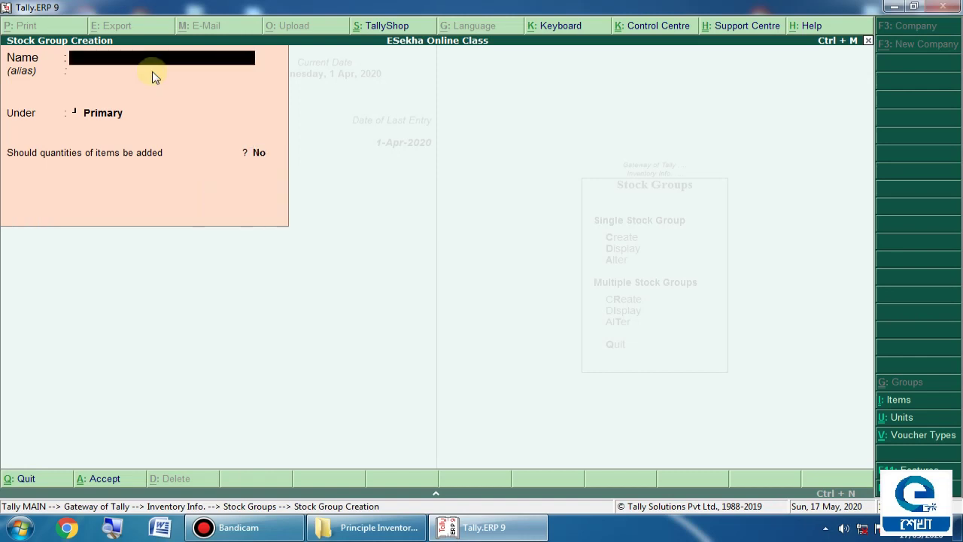
pyautogui.press('Escape')
pyautogui.press('y')
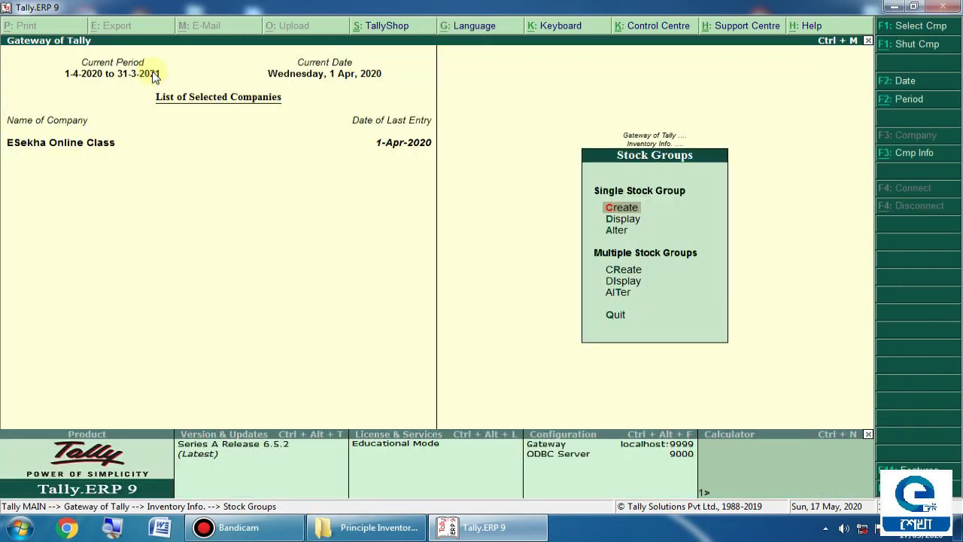
# Display the list of stock groups to check the created entries, and return to the inventory masters.
pyautogui.press('Down')
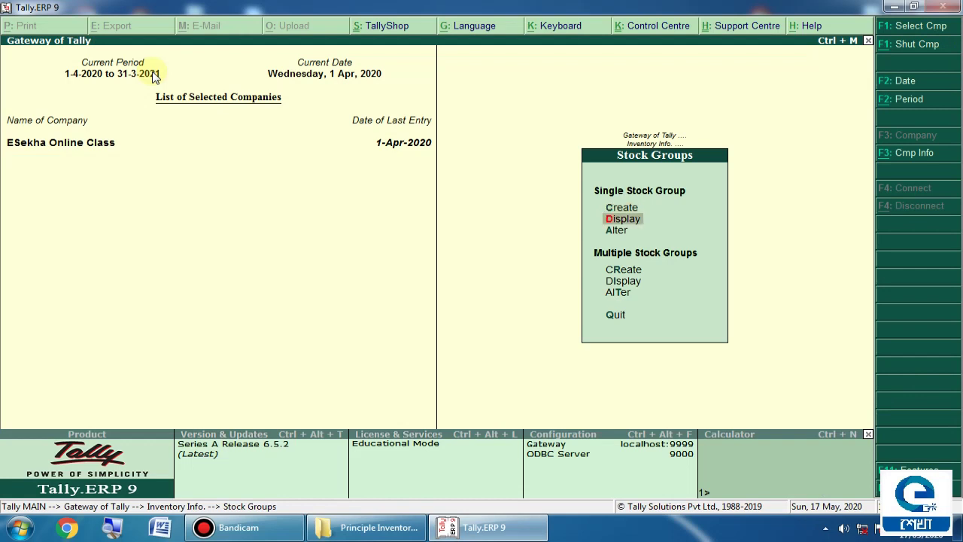
pyautogui.press('Return')
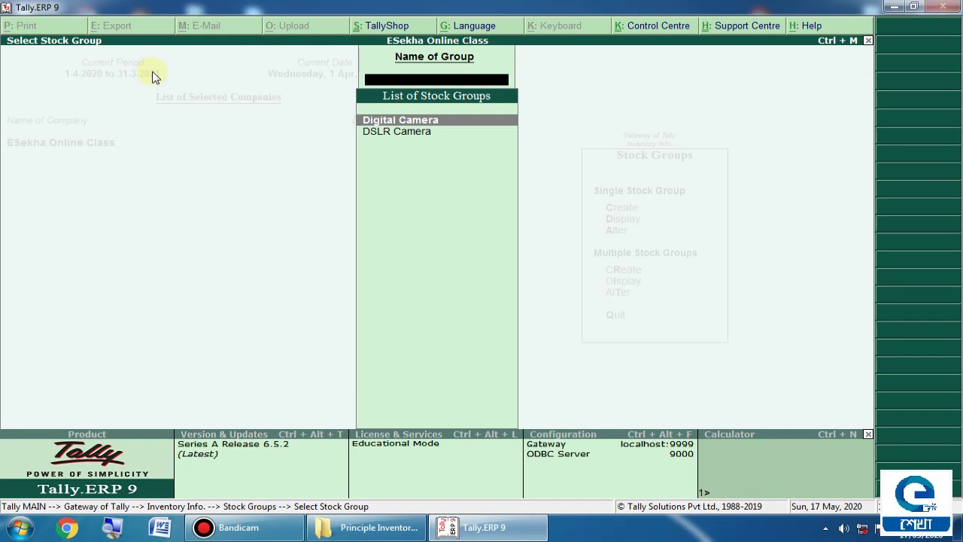
pyautogui.press('Escape')
pyautogui.press('Escape')
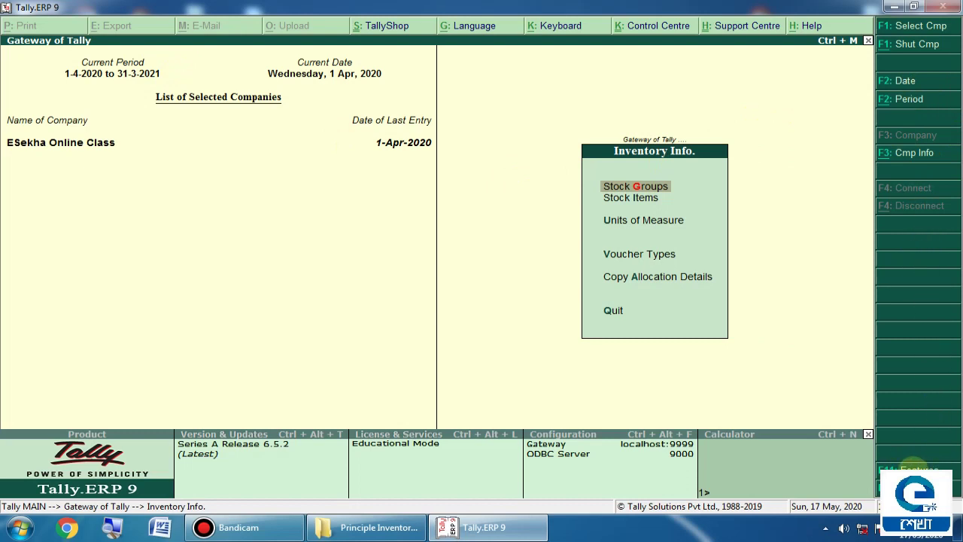
# Enable Maintain stock categories in the company's inventory features and save the settings.
pyautogui.click(912, 468)
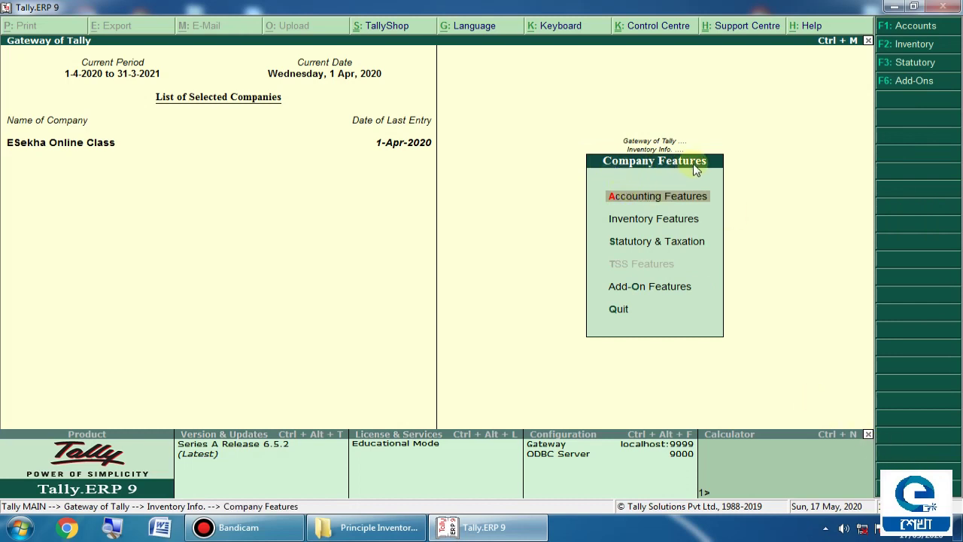
pyautogui.press('Down')
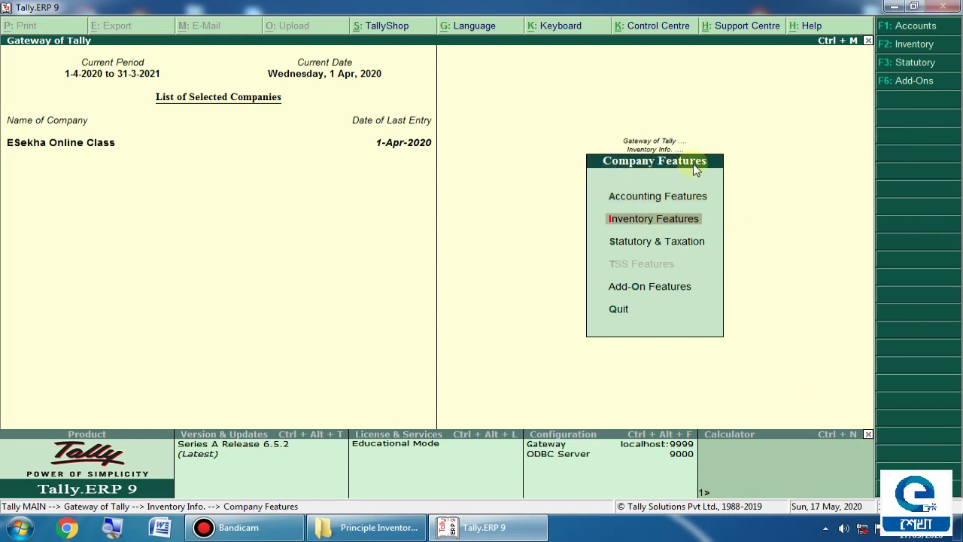
pyautogui.press('Return')
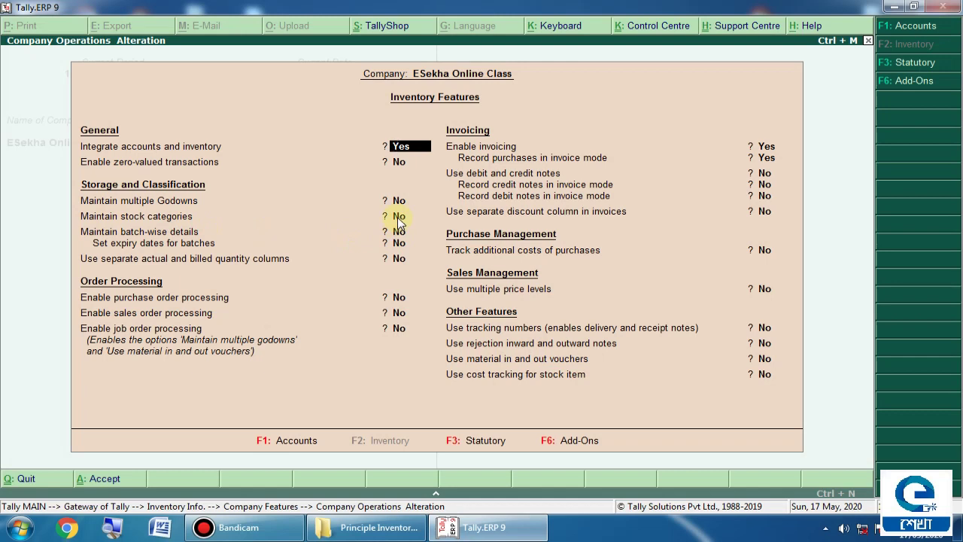
pyautogui.press('Return')
pyautogui.press('Return')
pyautogui.press('Return')
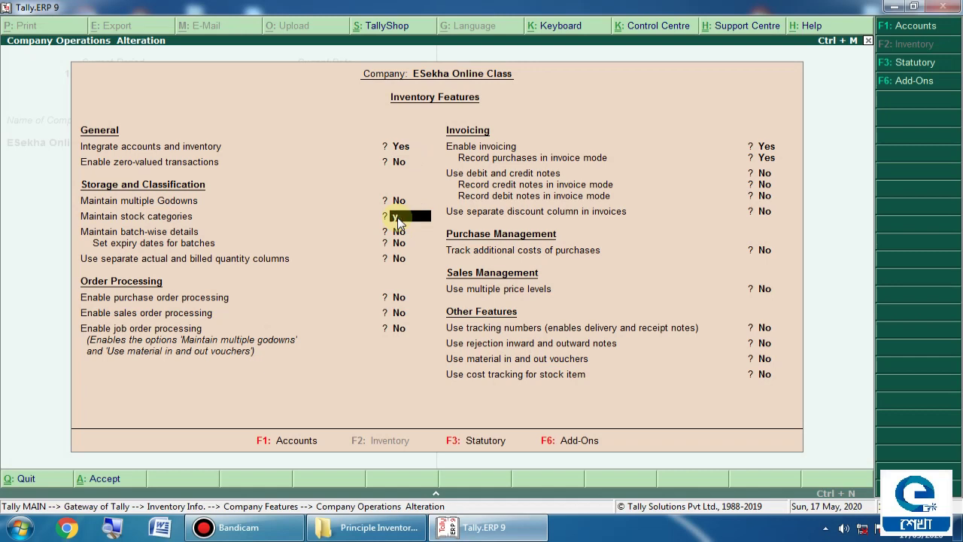
pyautogui.press('y')
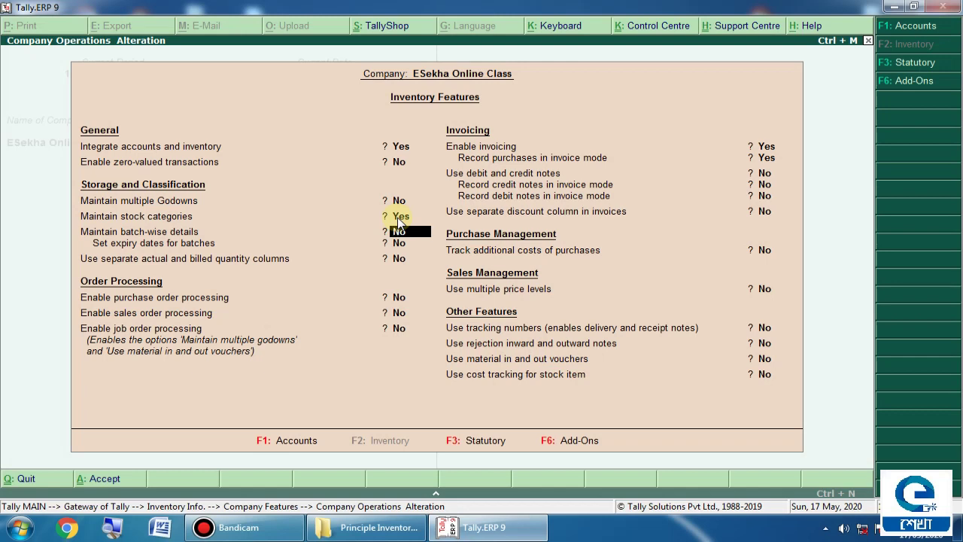
pyautogui.hotkey('ctrl', 'a')
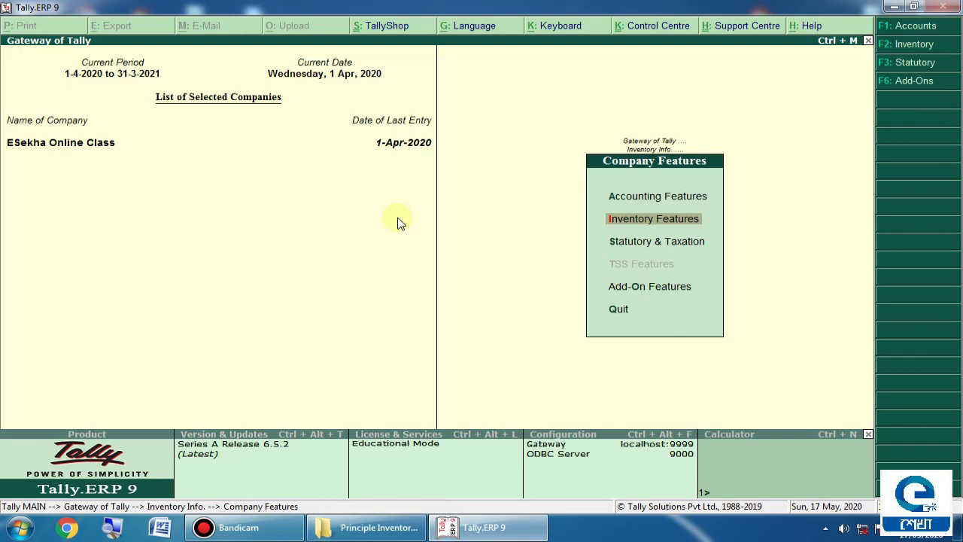
pyautogui.press('Escape')
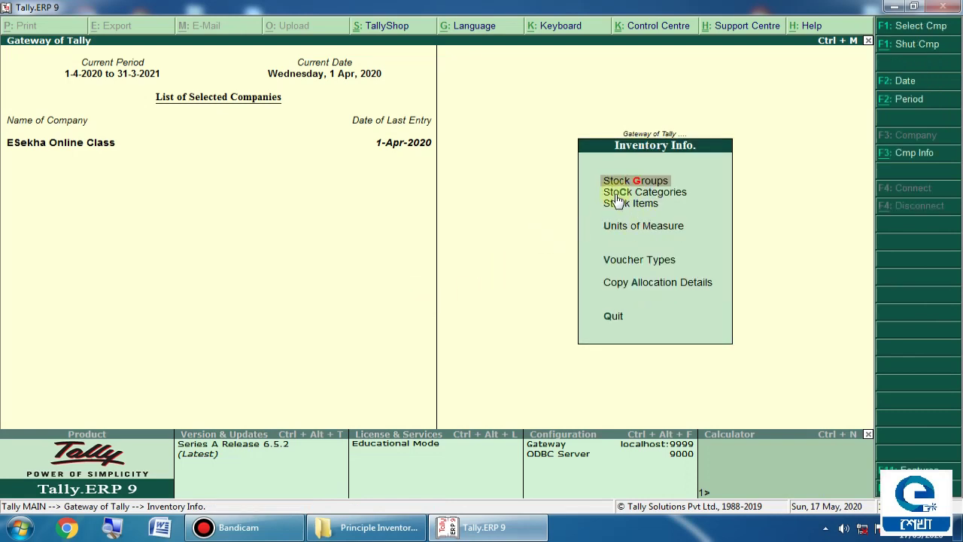
# Create a single stock category named Canon under Primary.
pyautogui.click(656, 198)
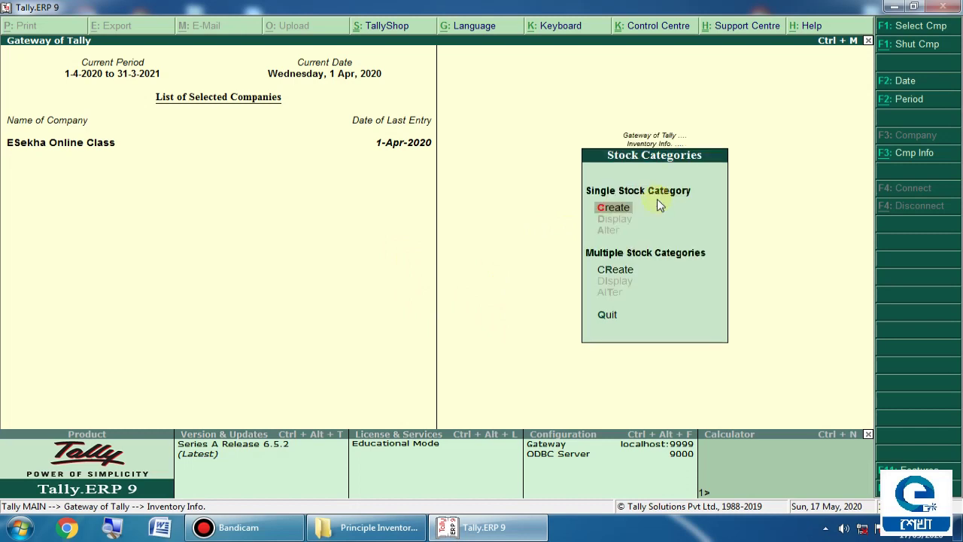
pyautogui.press('Return')
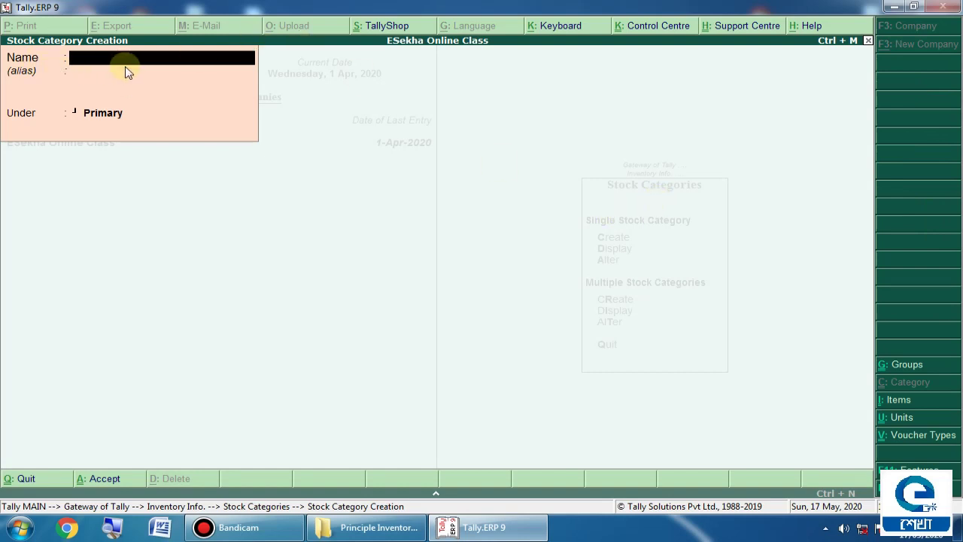
pyautogui.write('Canon')
pyautogui.press('Return')
pyautogui.press('Return')
pyautogui.press('Return')
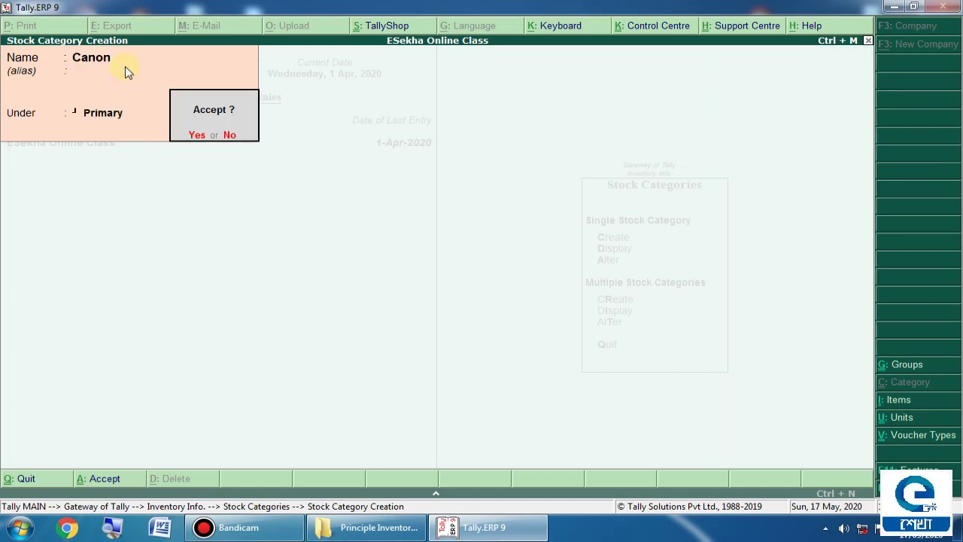
pyautogui.press('Return')
# Create a second stock category, Nikon, under Primary and leave stock category creation.
pyautogui.write('Nikon')
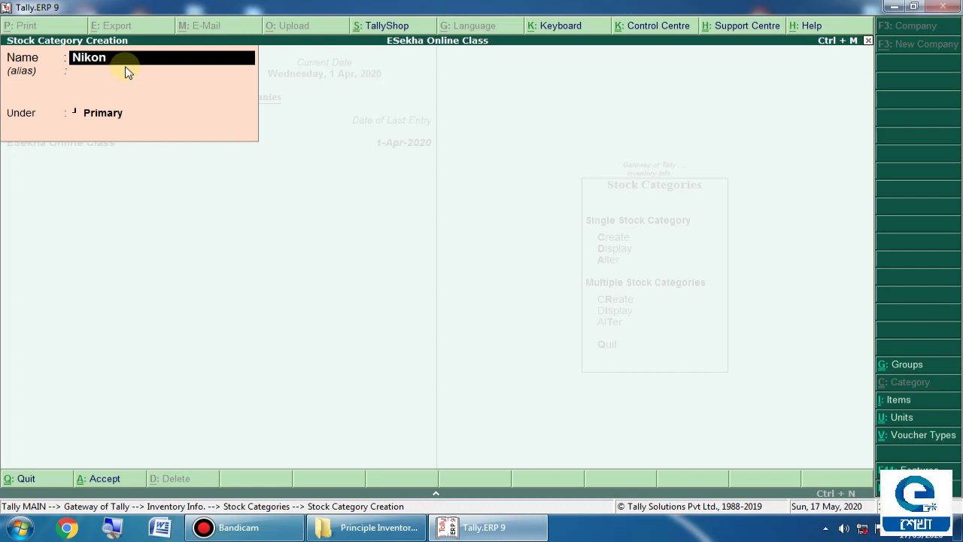
pyautogui.press('Return')
pyautogui.press('Return')
pyautogui.press('Return')
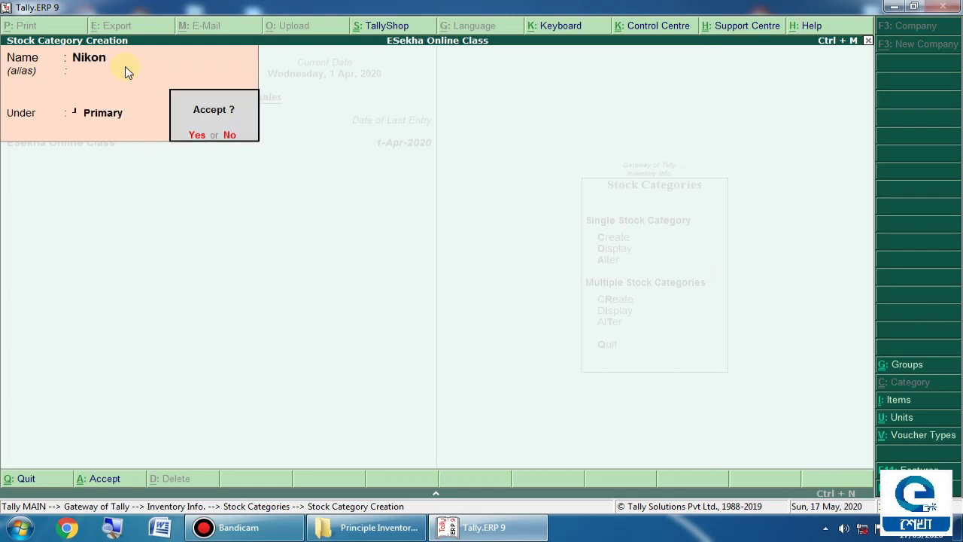
pyautogui.press('Return')
pyautogui.press('Escape')
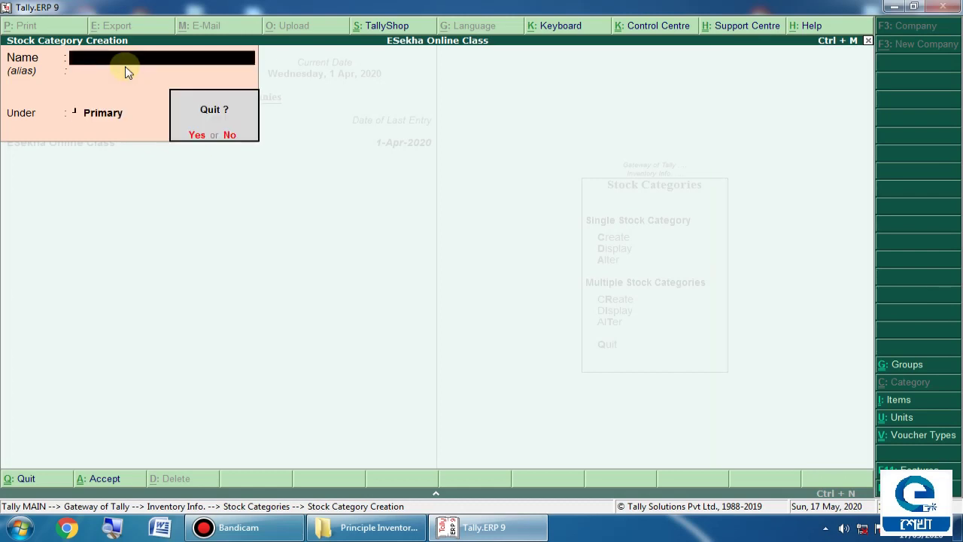
pyautogui.press('Return')
# Display the list of stock categories to check the created entries, and return to the Gateway of Tally.
pyautogui.press('d')
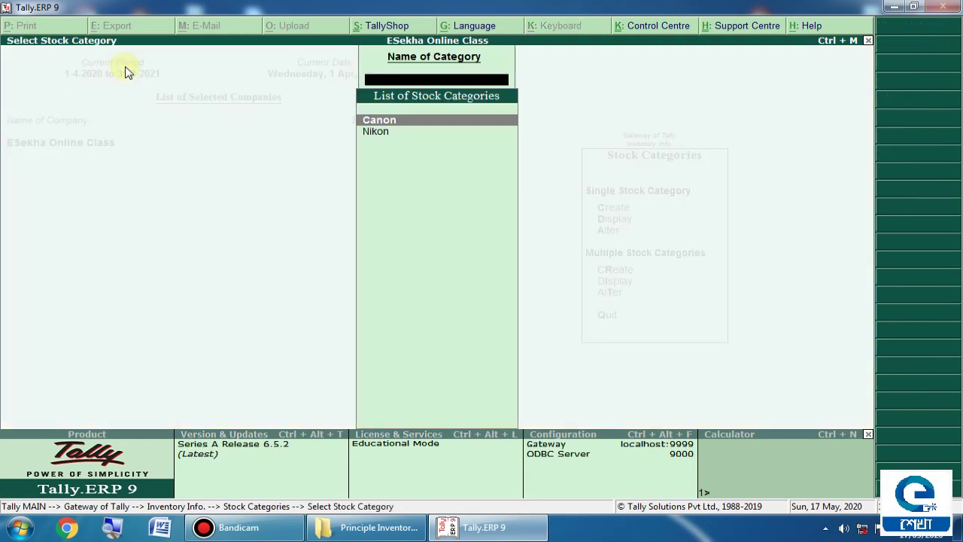
pyautogui.press('Down')
pyautogui.press('Up')
pyautogui.press('Escape')
pyautogui.press('Escape')
pyautogui.press('Escape')
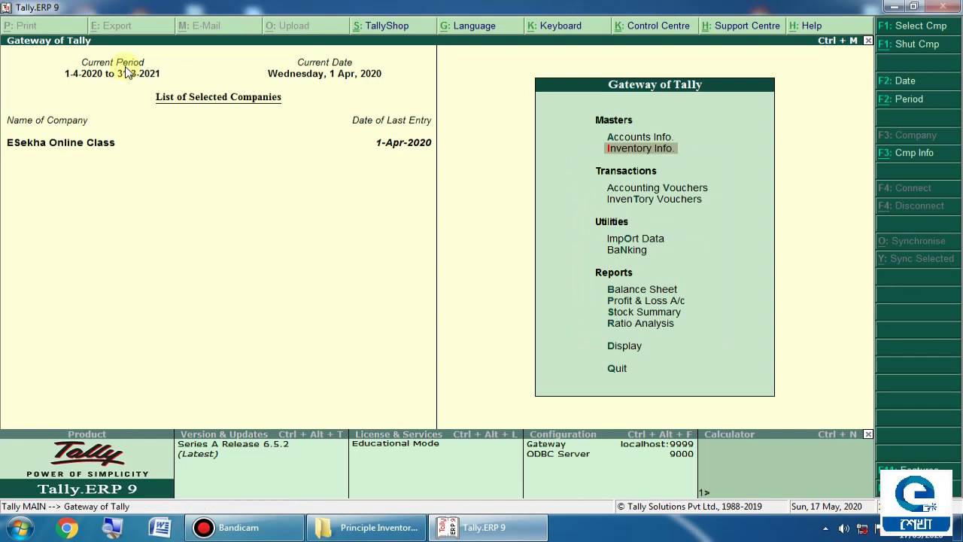
# Start creating a unit of measure in the inventory masters and choose Simple as its type.
pyautogui.press('Return')
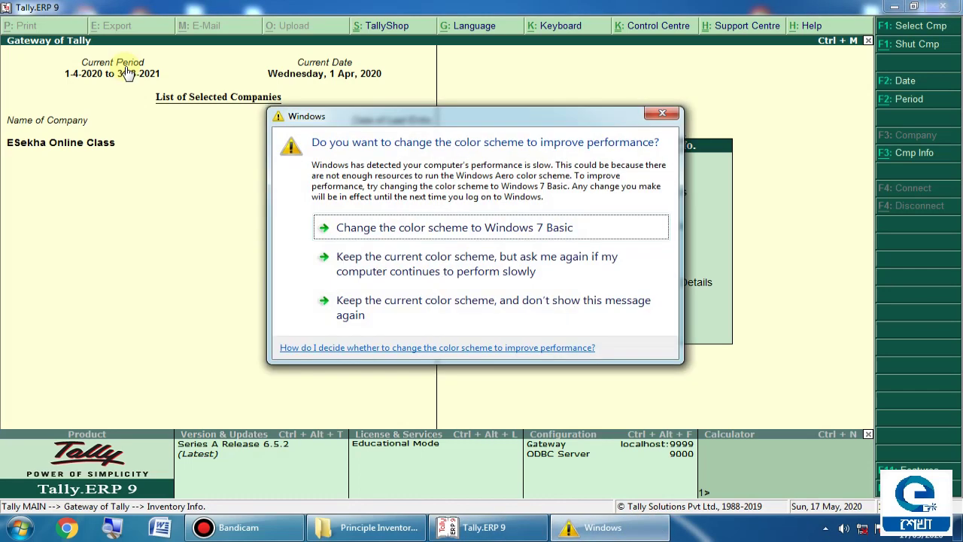
pyautogui.click(662, 114)
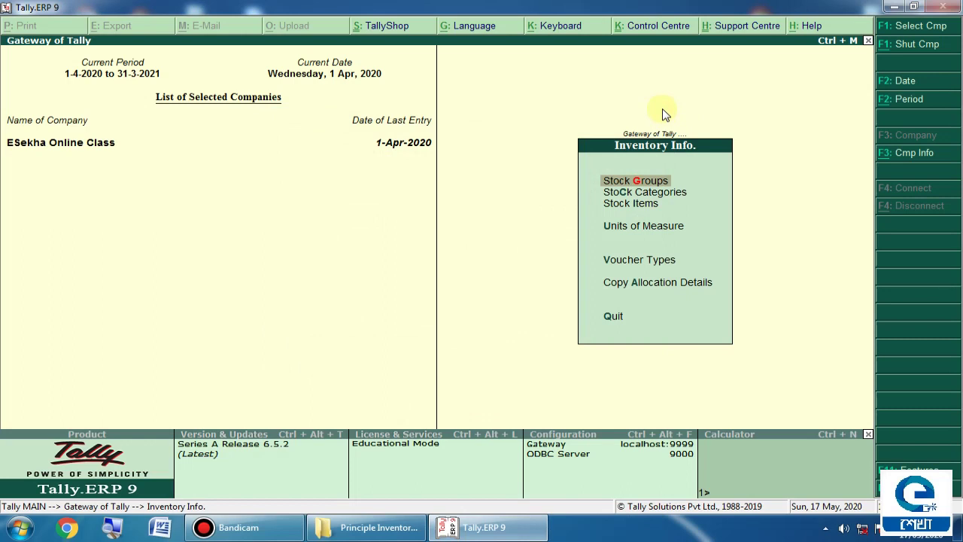
pyautogui.press('Down')
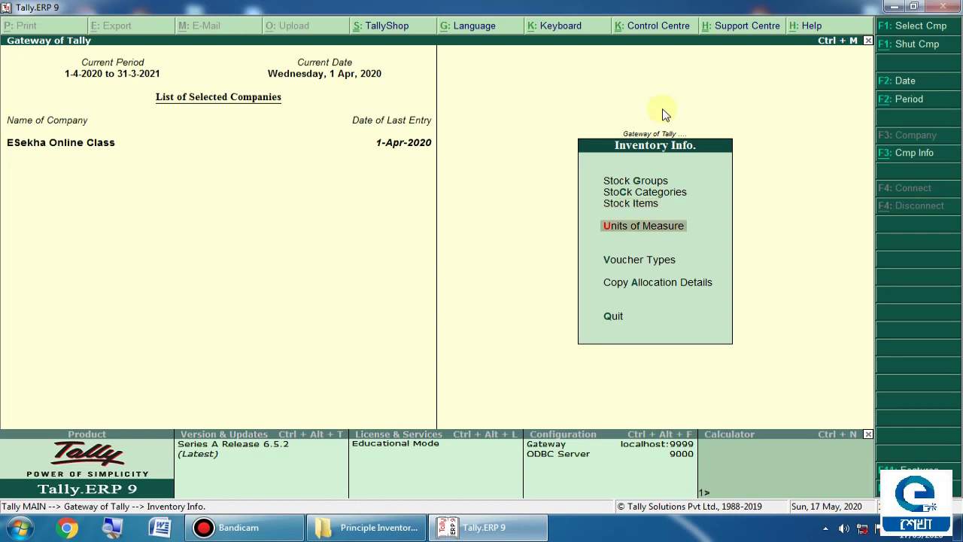
pyautogui.press('Return')
pyautogui.press('Return')
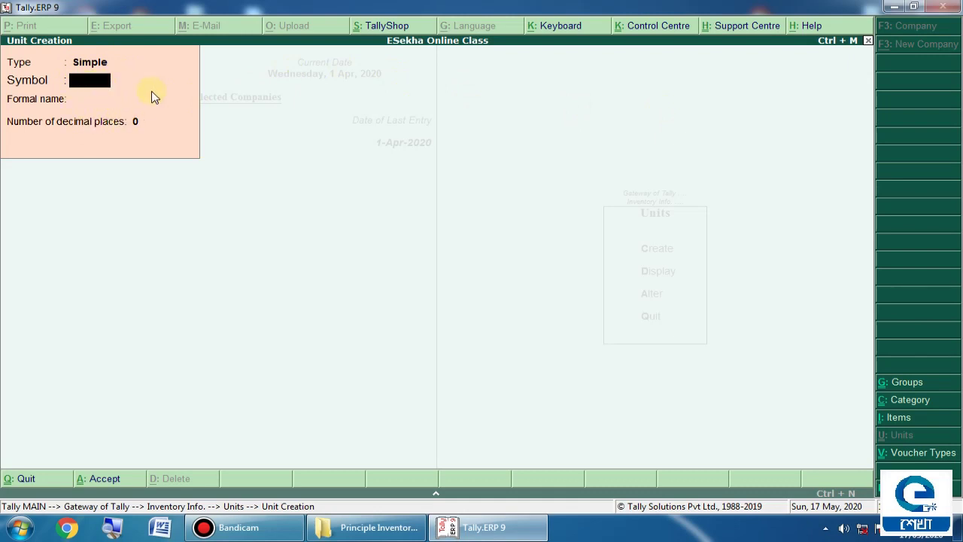
pyautogui.press('BackSpace')
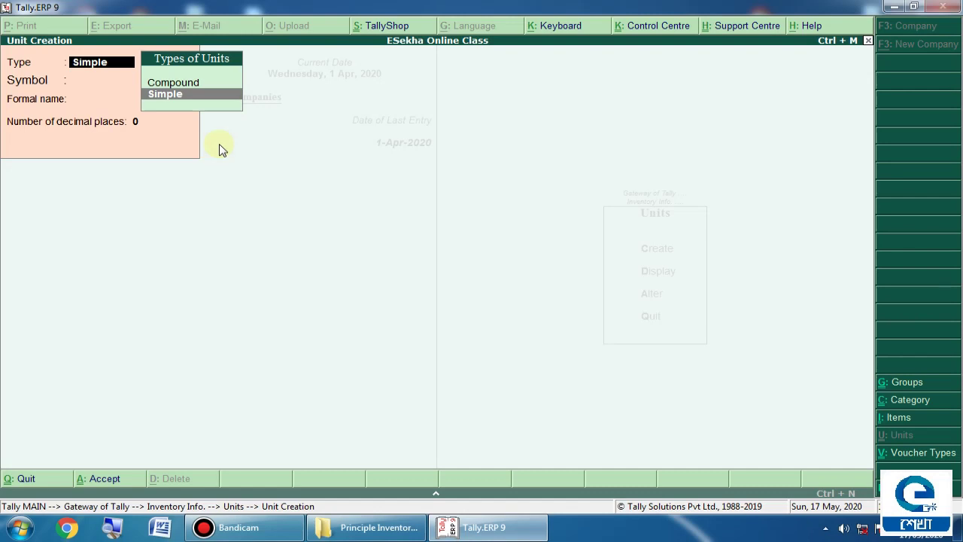
pyautogui.press('Up')
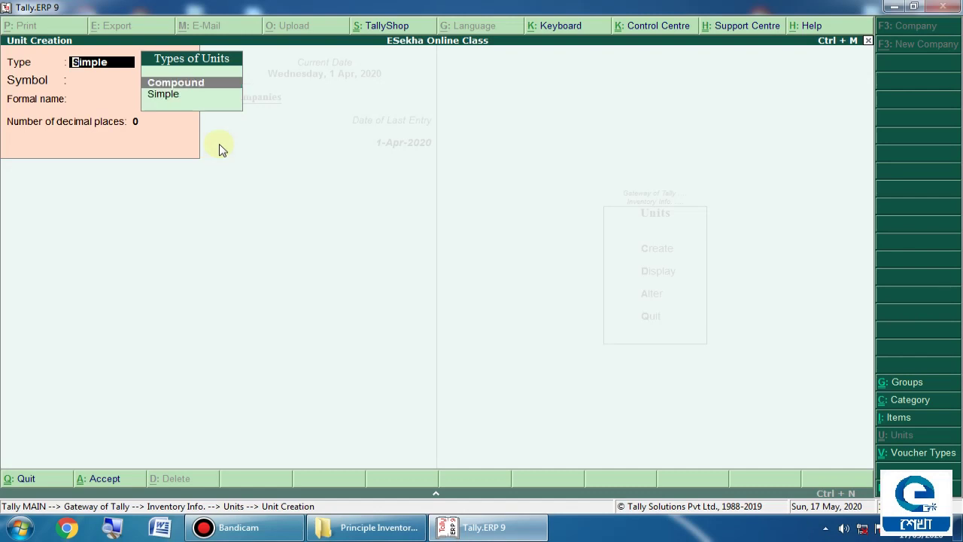
pyautogui.press('Down')
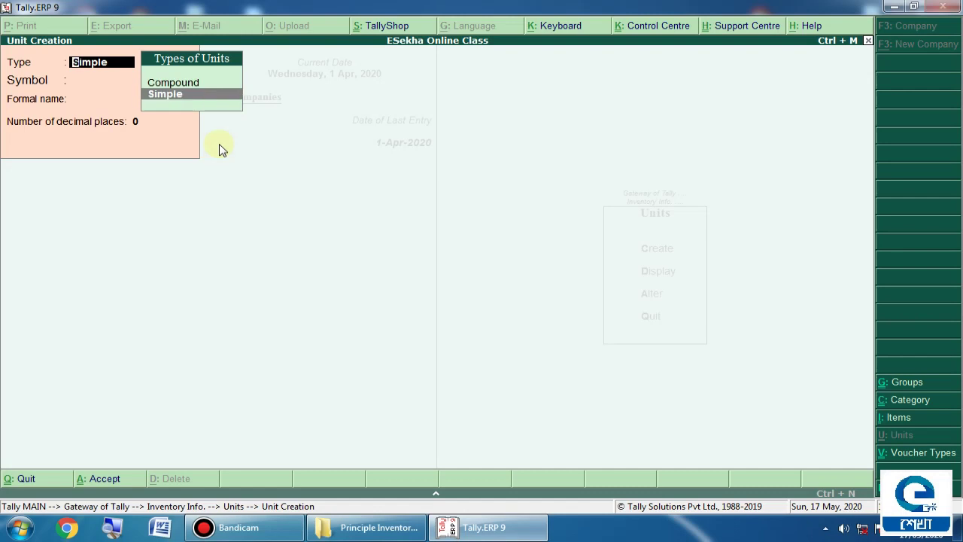
pyautogui.press('Return')
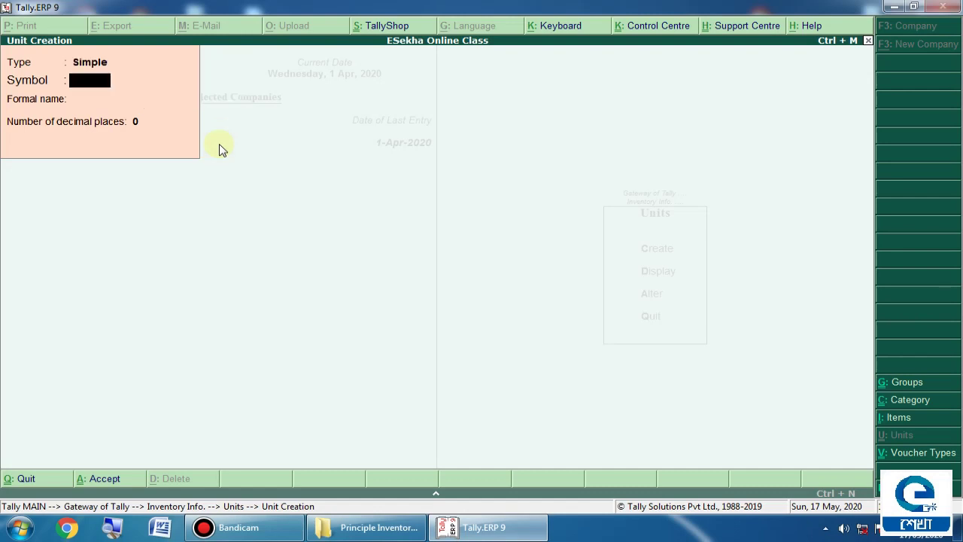
# Enter Nos. as the unit's symbol and Numbers as its formal name.
pyautogui.write('Nos.')
pyautogui.press('Return')
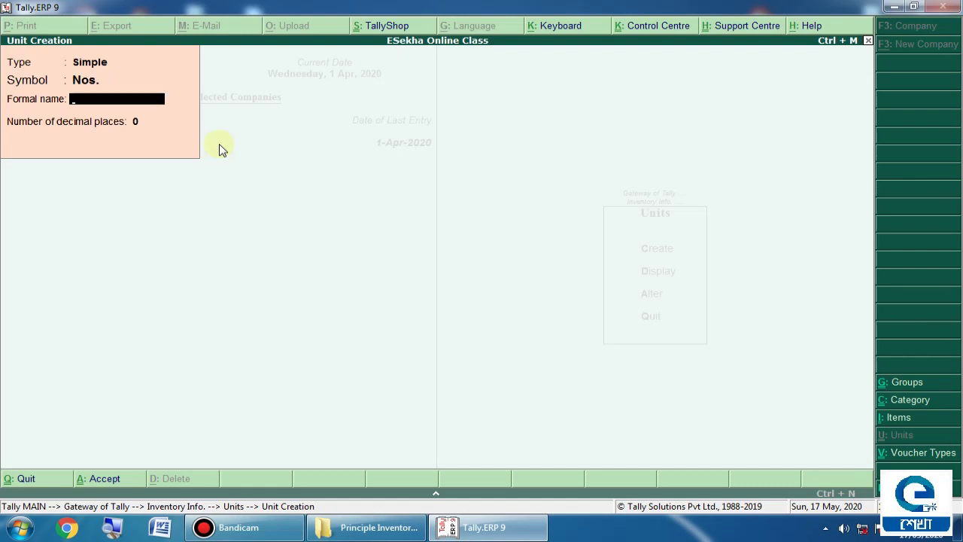
pyautogui.write('Numbers')
pyautogui.press('Return')
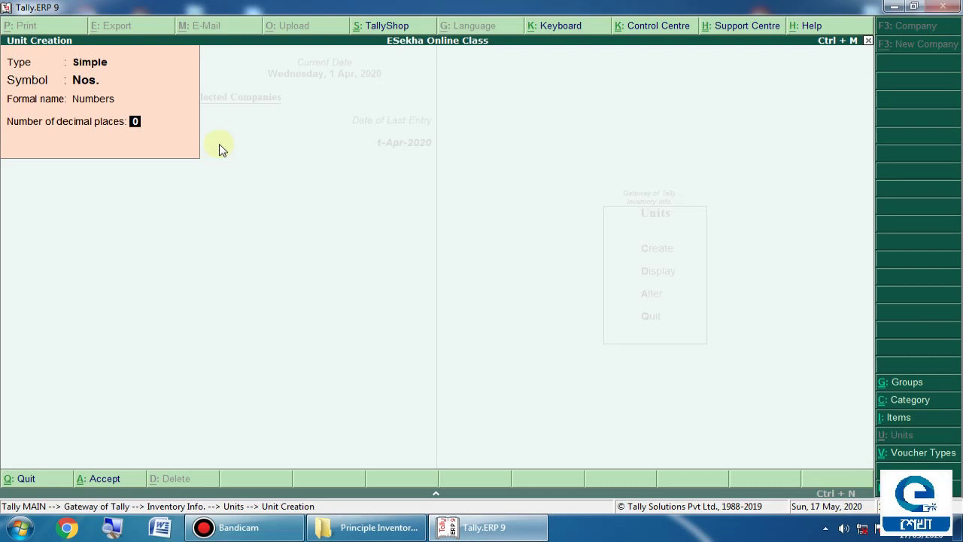
# Try 5 decimal places for the unit, save it with 0 decimal places instead, and leave unit creation.
pyautogui.write('5')
pyautogui.press('Return')
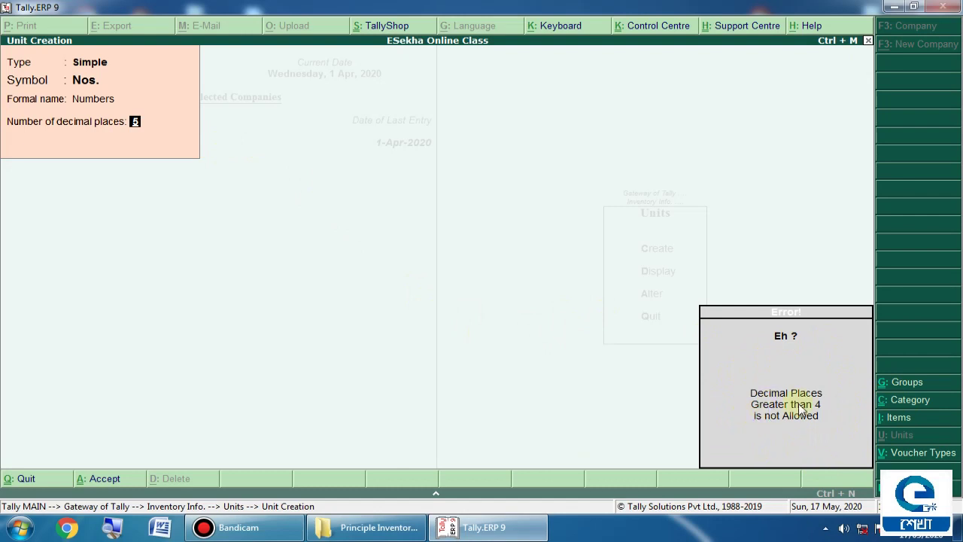
pyautogui.click(839, 426)
pyautogui.press('Return')
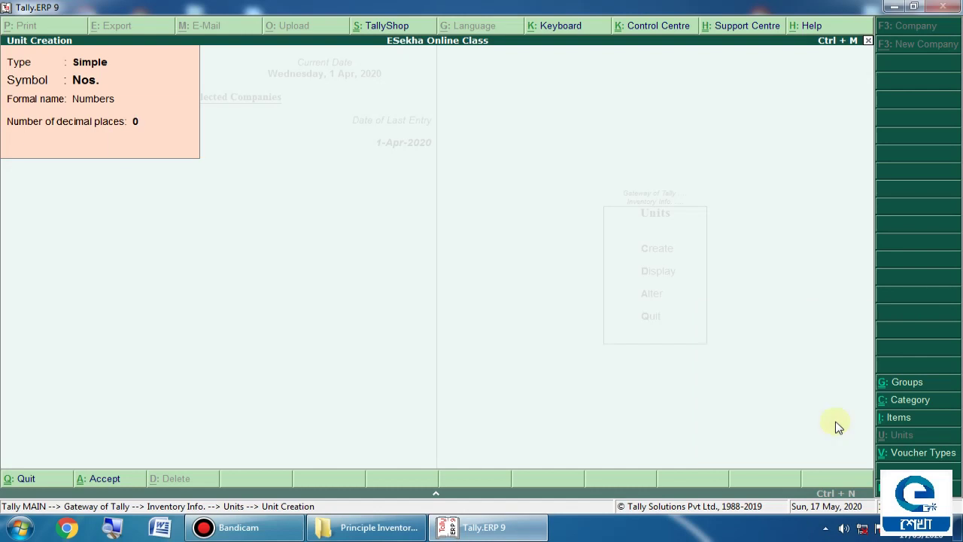
pyautogui.press('y')
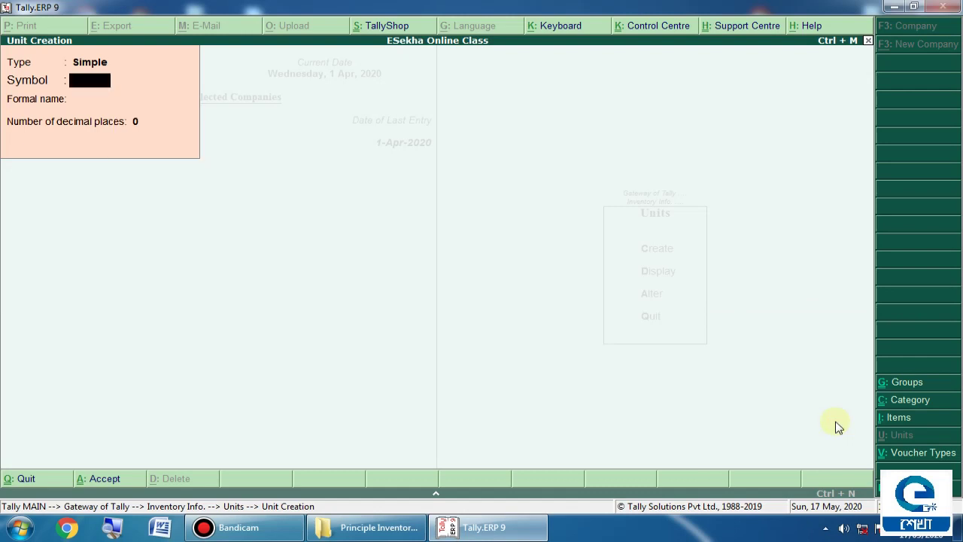
pyautogui.press('Escape')
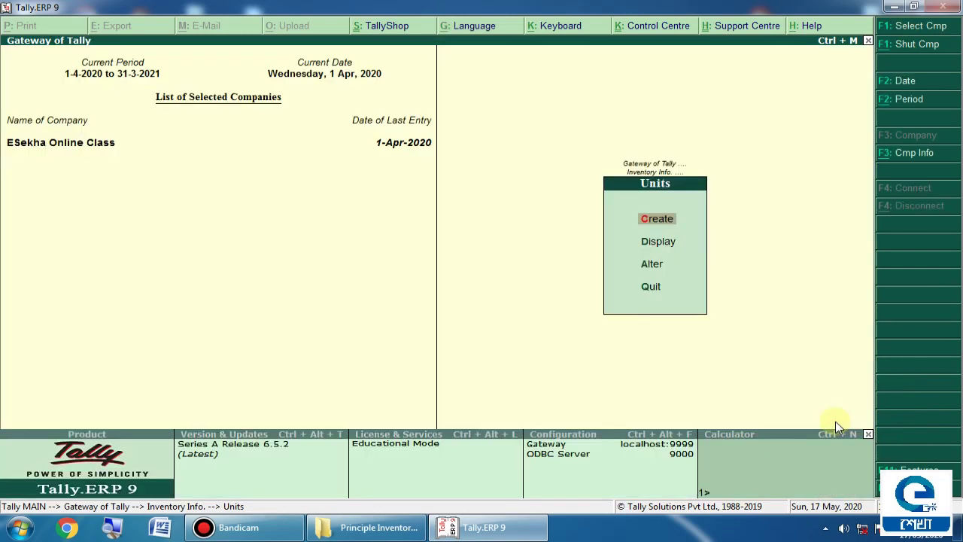
# Display the list of units to check the created entry, and return to the inventory masters.
pyautogui.press('Down')
pyautogui.press('Return')
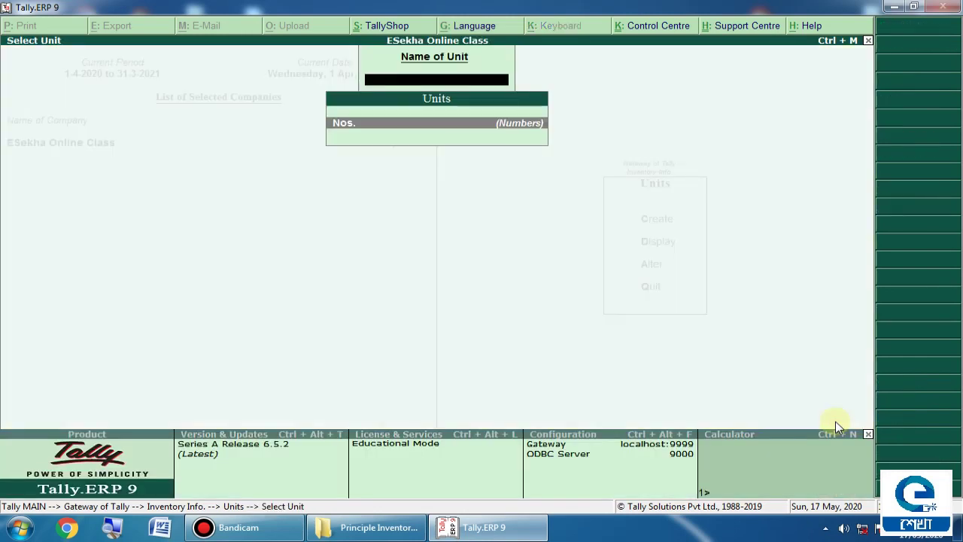
pyautogui.press('Escape')
pyautogui.press('Escape')
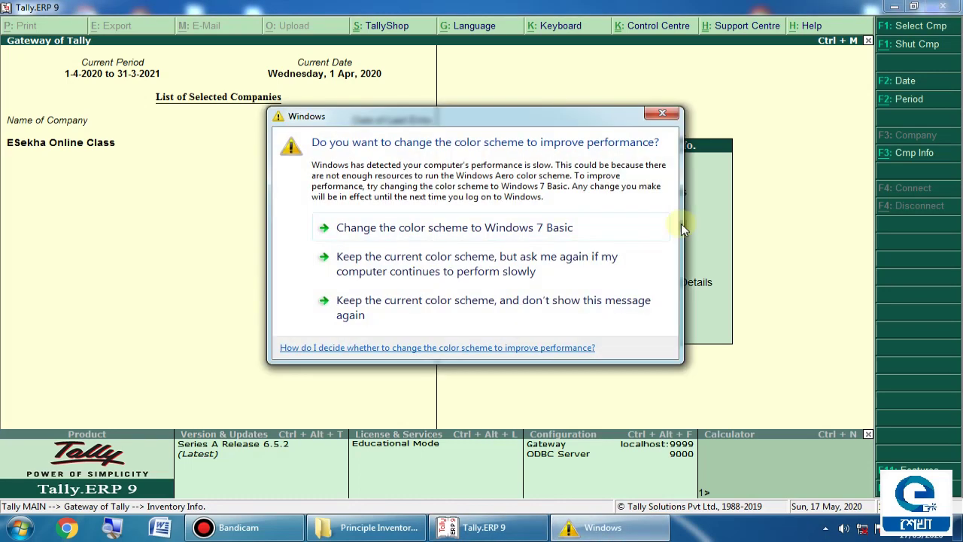
pyautogui.click(662, 114)
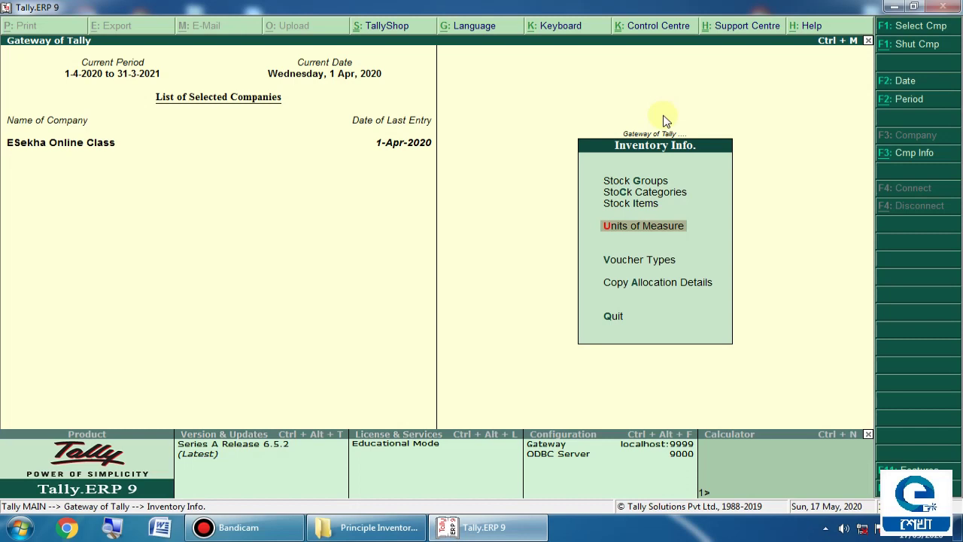
# Enable Maintain multiple Godowns in the company's inventory features and save the settings.
pyautogui.press('F11')
pyautogui.press('Down')
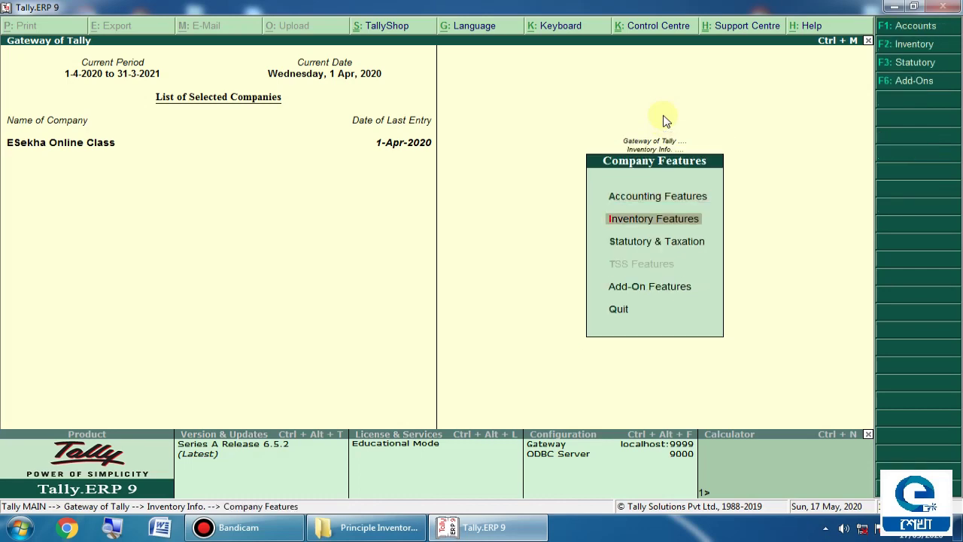
pyautogui.press('Return')
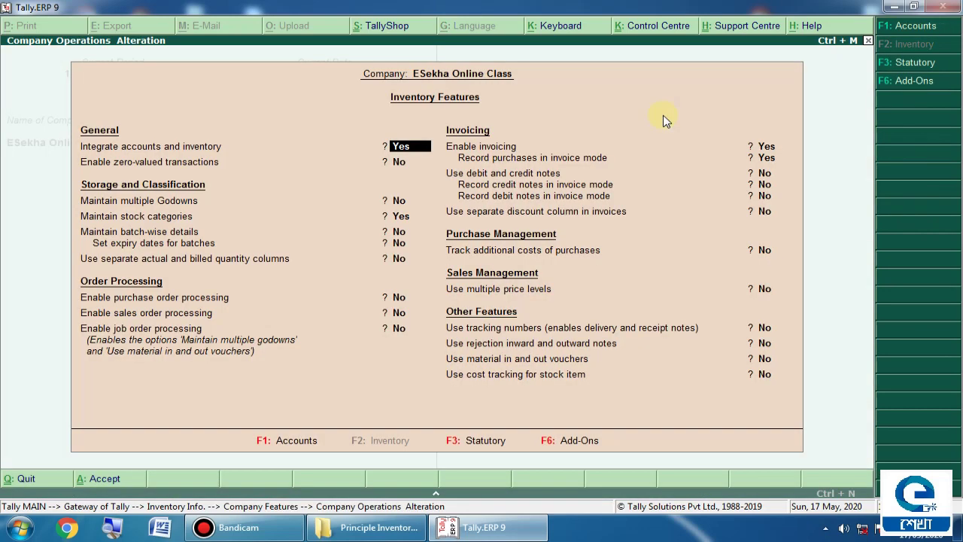
pyautogui.click(113, 203)
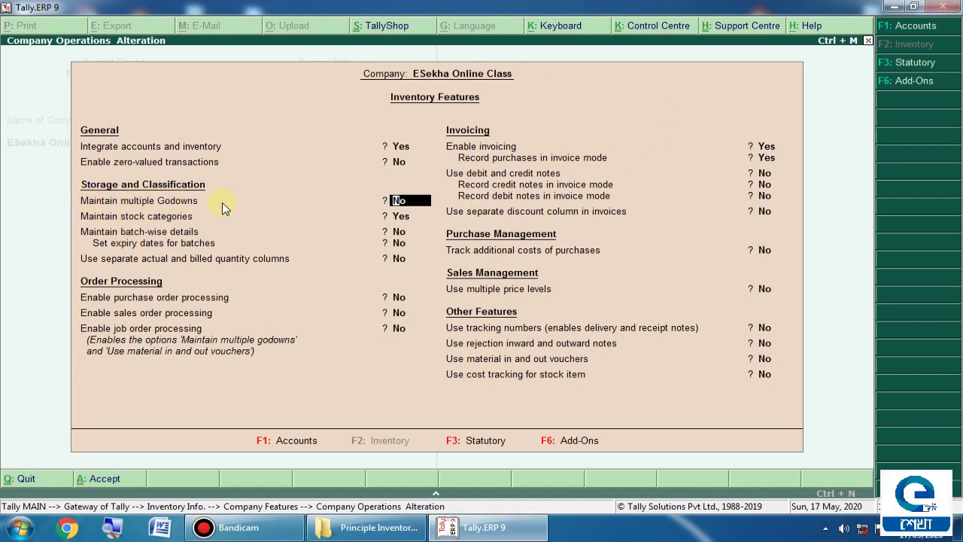
pyautogui.write('y')
pyautogui.press('Return')
pyautogui.hotkey('ctrl', 'a')
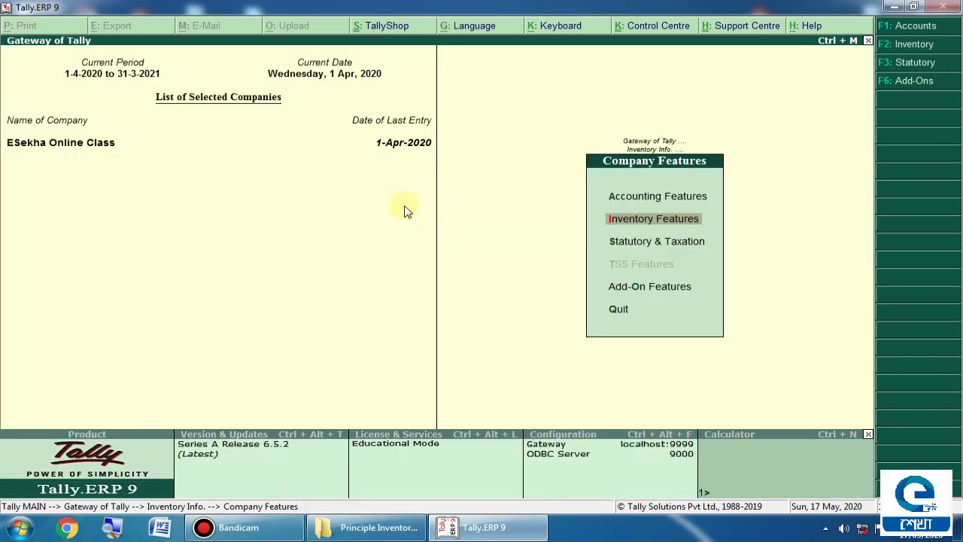
pyautogui.press('Escape')
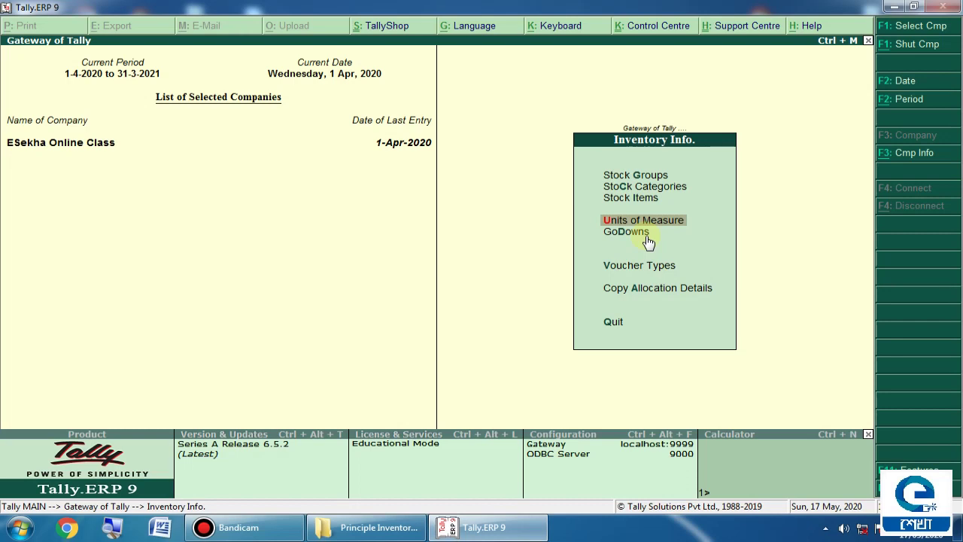
# Open the godown masters and display the list of existing godowns.
pyautogui.click(646, 236)
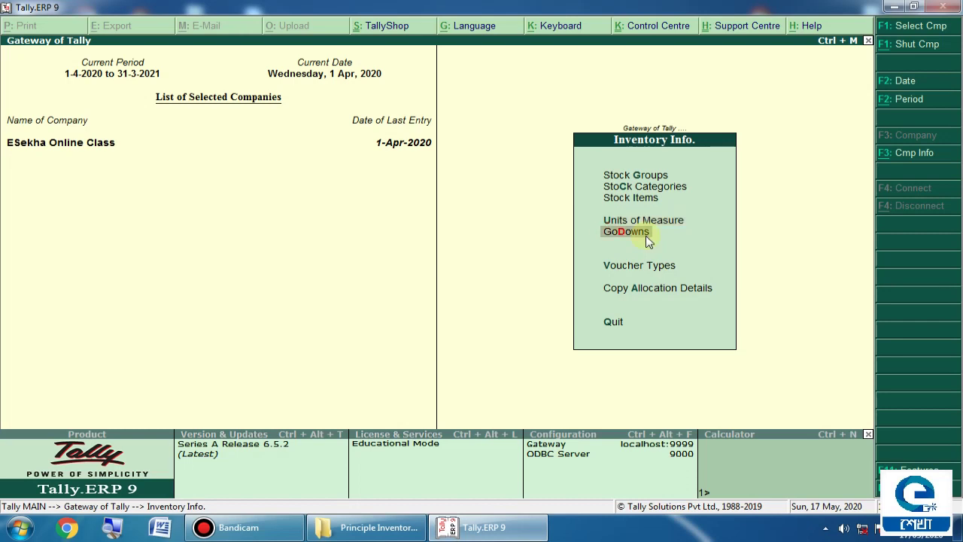
pyautogui.click(647, 234)
pyautogui.press('Return')
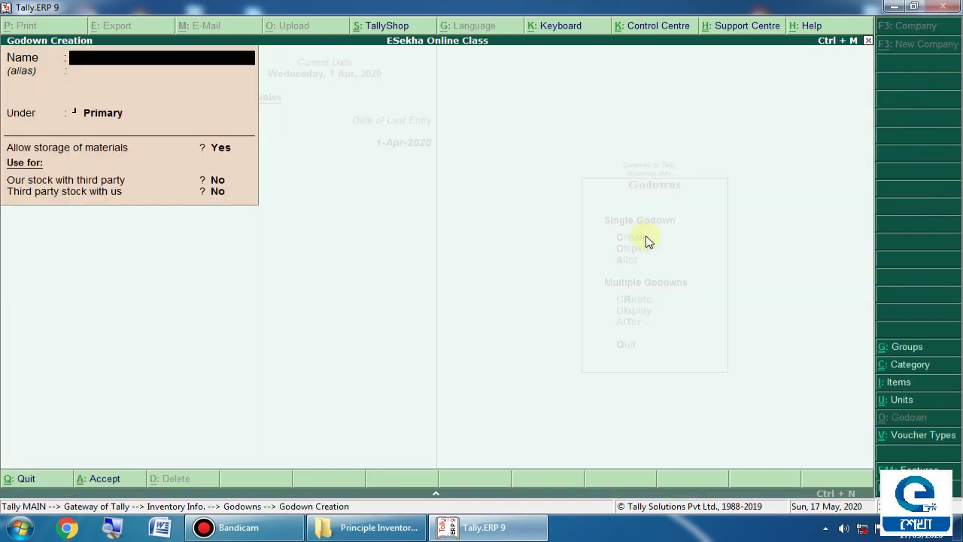
pyautogui.press('Escape')
pyautogui.press('Return')
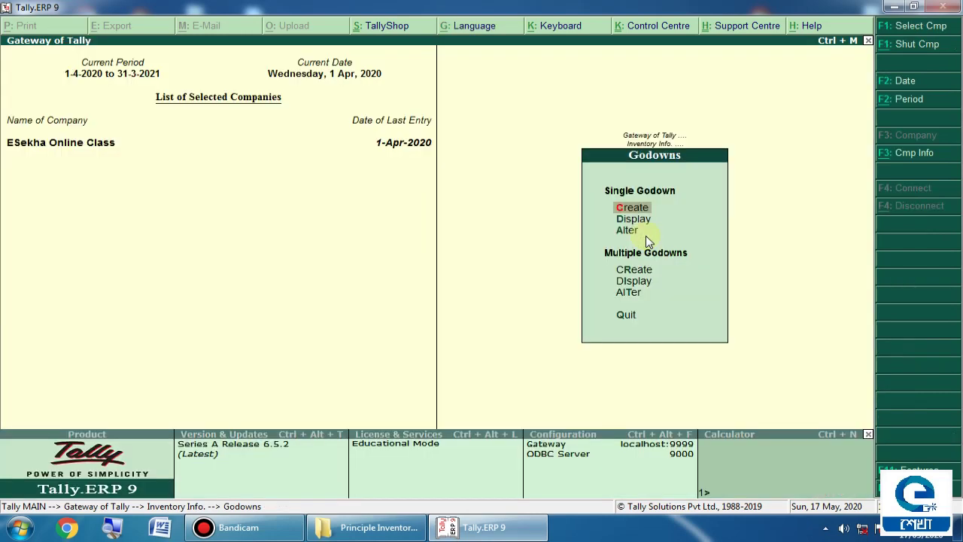
pyautogui.press('Down')
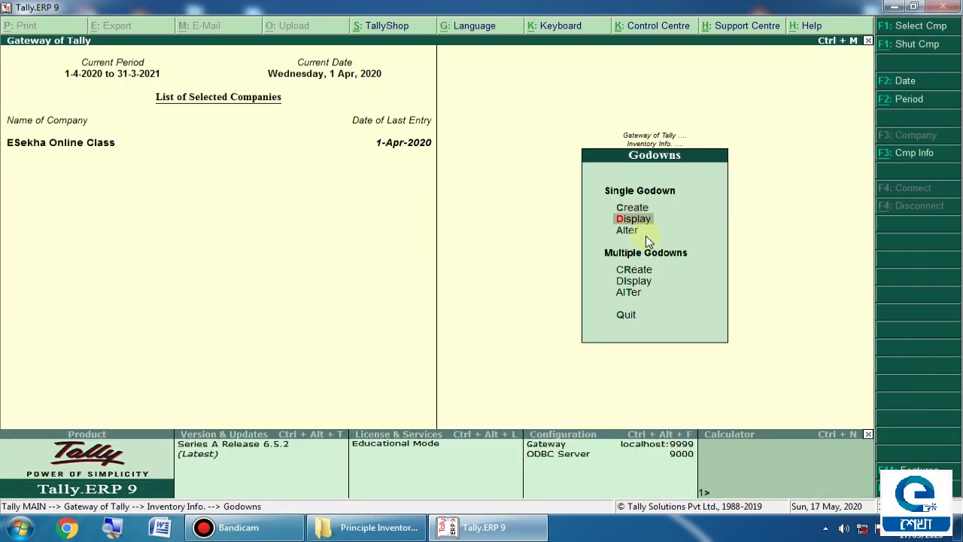
pyautogui.press('Return')
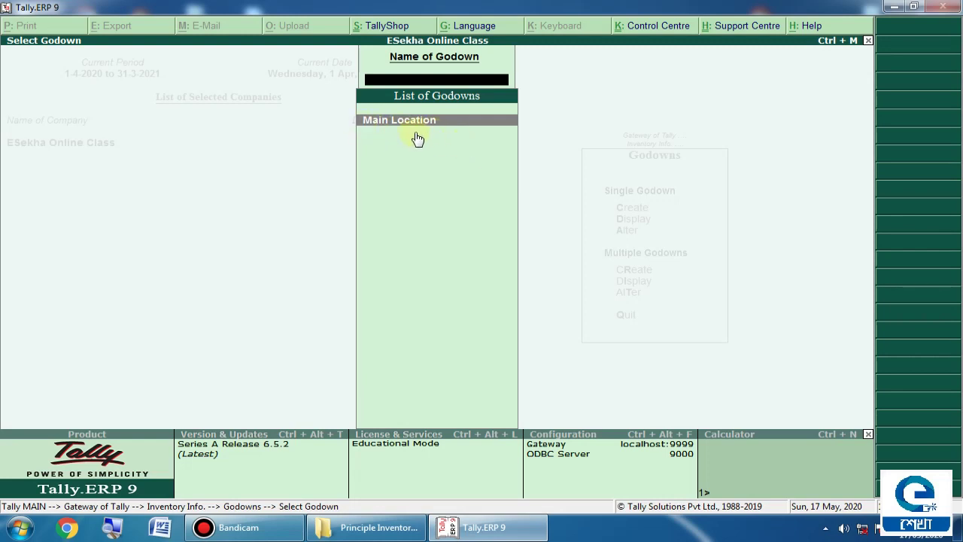
pyautogui.press('Escape')
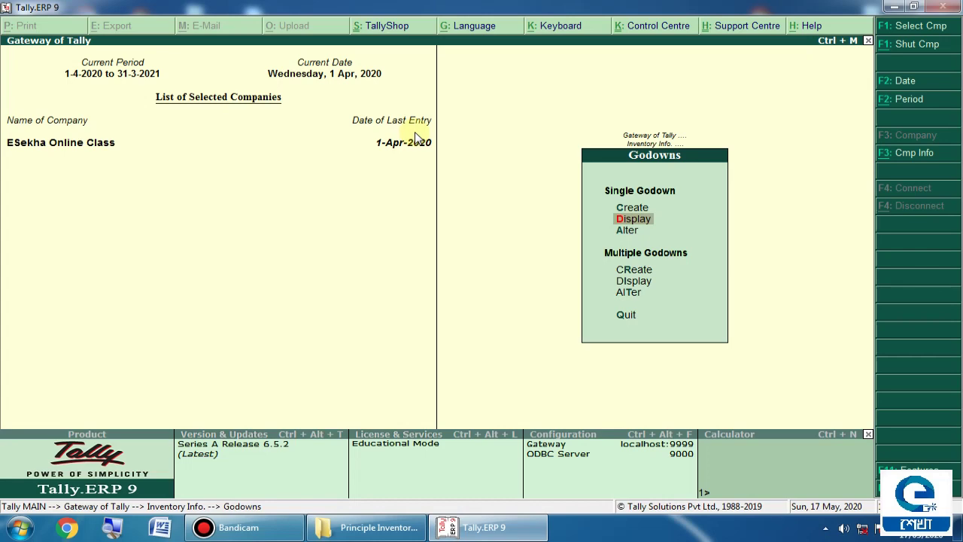
# Create a single godown named Sealdah under Primary, allowing storage of materials and no third-party stock, and accept it.
pyautogui.press('Up')
pyautogui.press('Return')
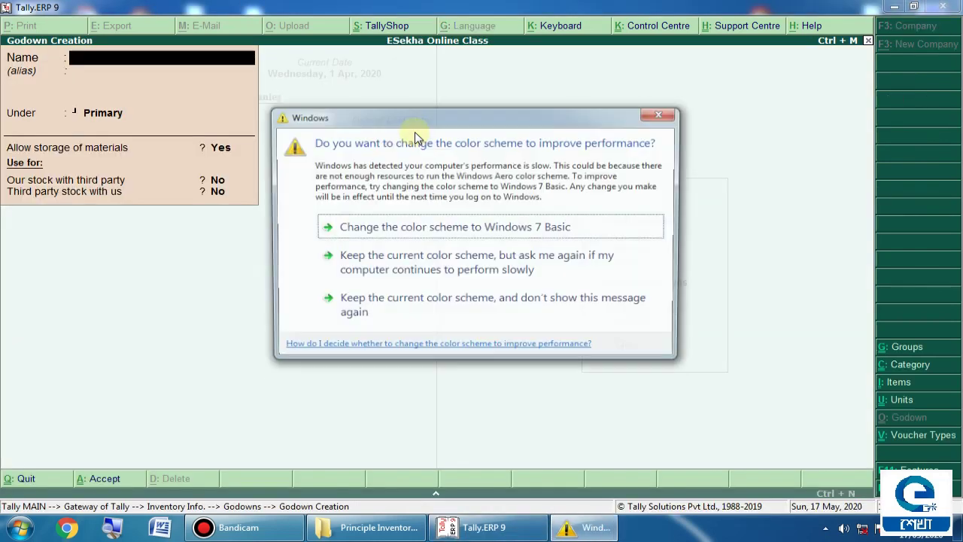
pyautogui.click(656, 114)
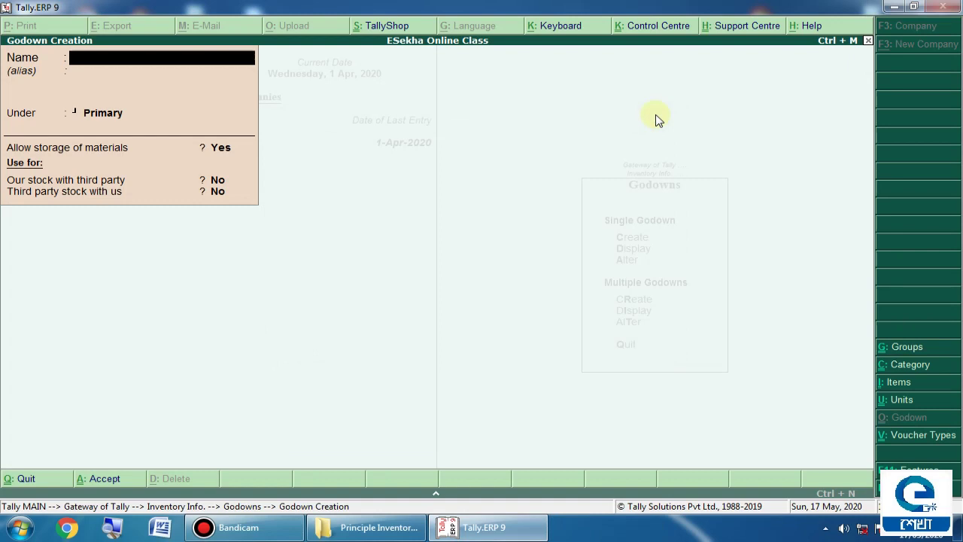
pyautogui.write('Sealdah')
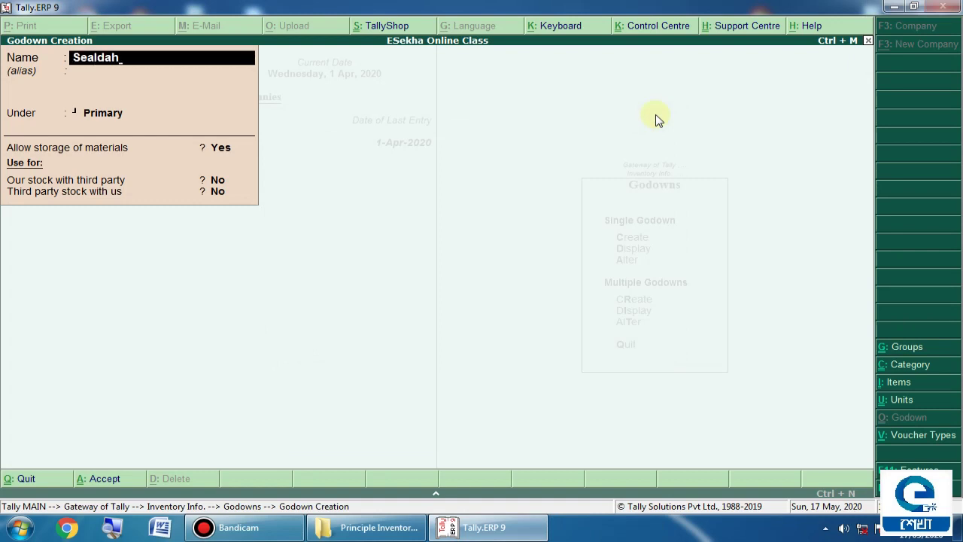
pyautogui.press('Return')
pyautogui.press('Return')
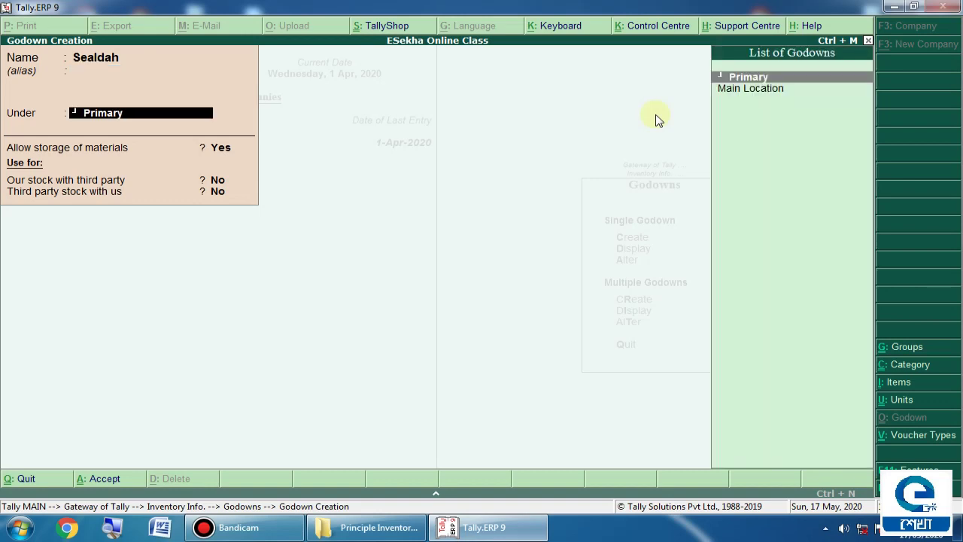
pyautogui.press('Return')
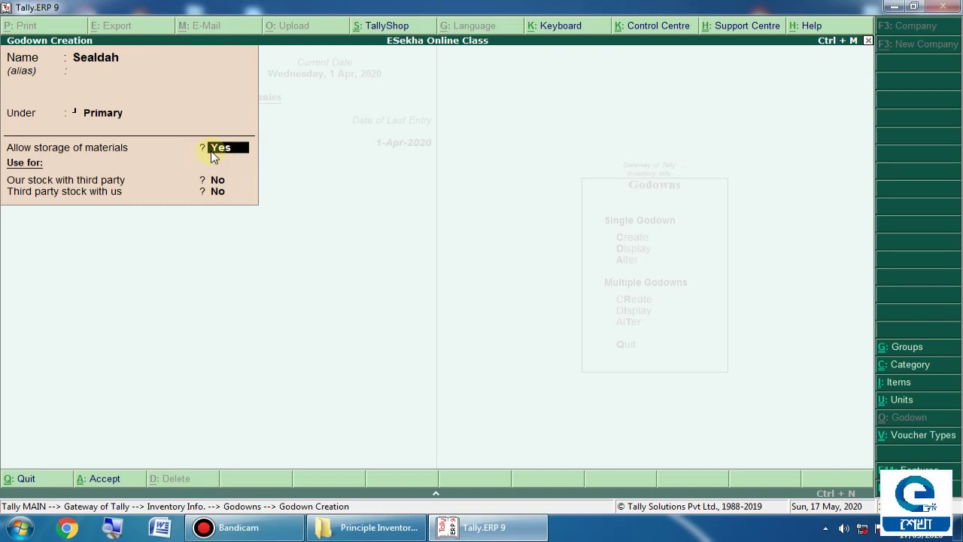
pyautogui.press('Return')
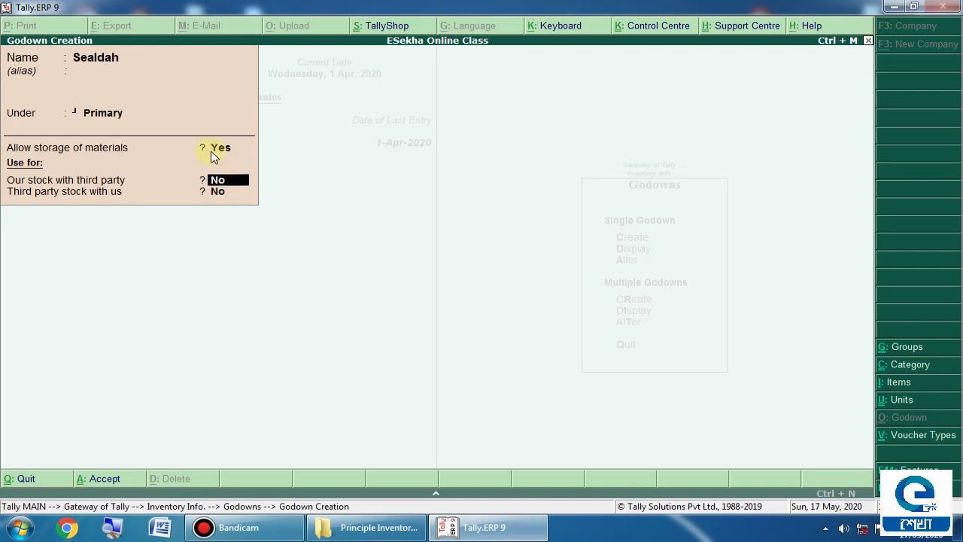
pyautogui.press('Return')
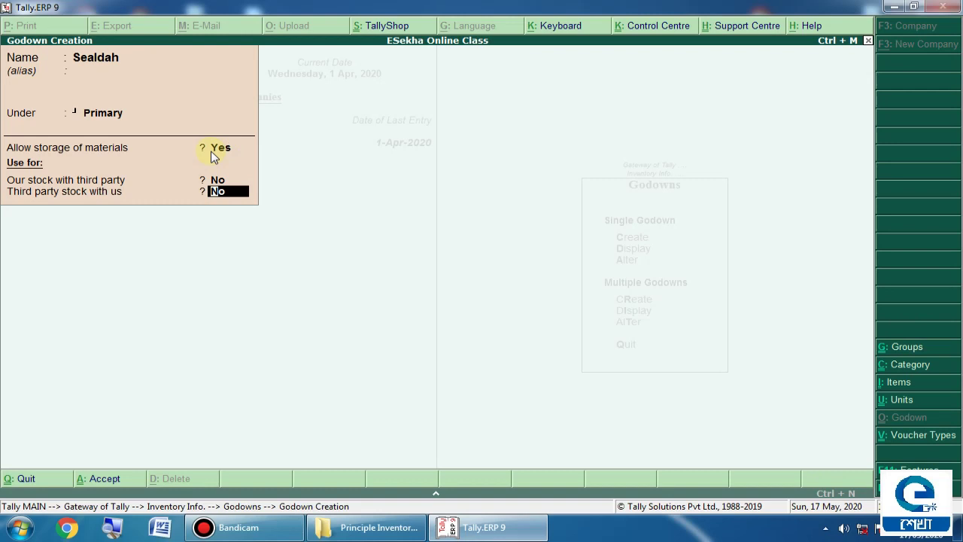
pyautogui.press('Return')
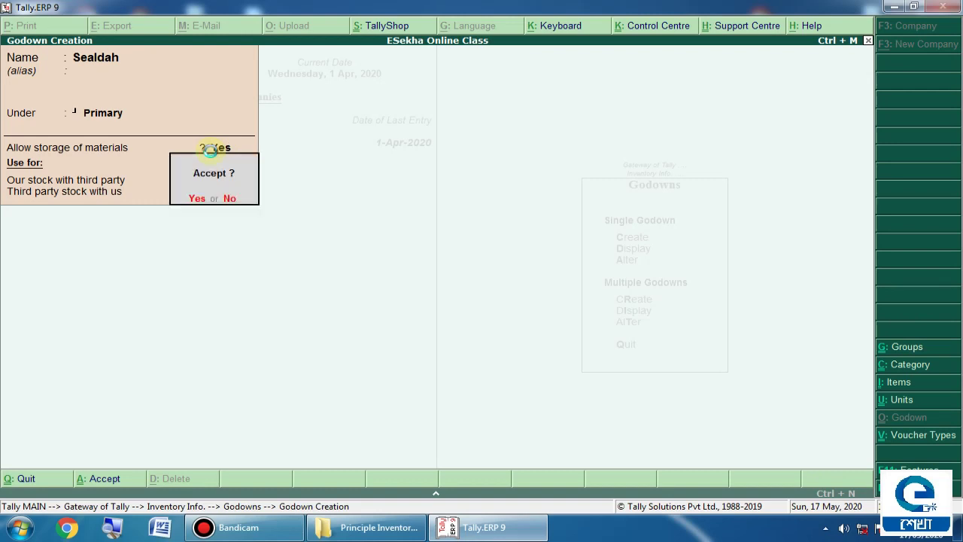
pyautogui.press('Return')
# Create a second godown named Park Street under Primary with the default storage settings, and leave godown creation.
pyautogui.write('Par')
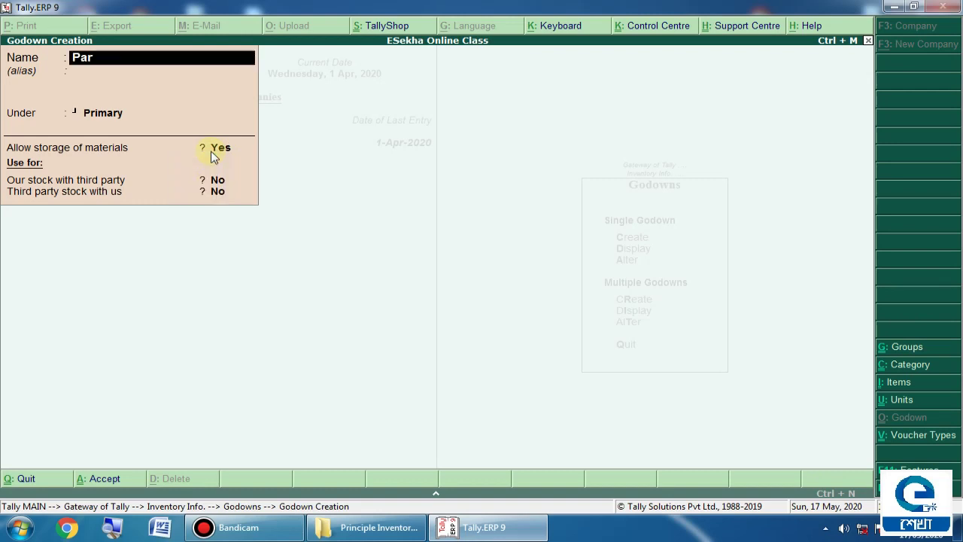
pyautogui.write('k Street')
pyautogui.press('Return')
pyautogui.press('Return')
pyautogui.press('Return')
pyautogui.press('Return')
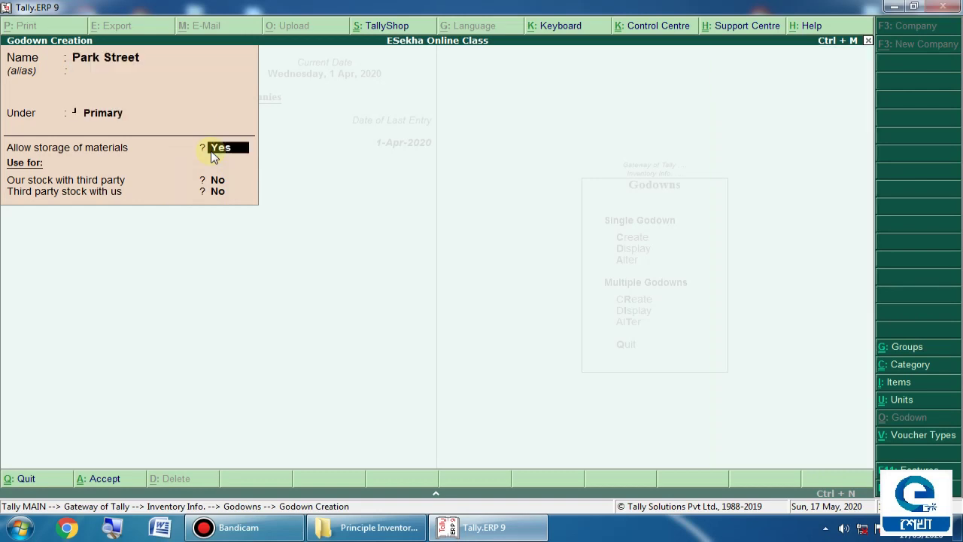
pyautogui.press('Return')
pyautogui.press('Return')
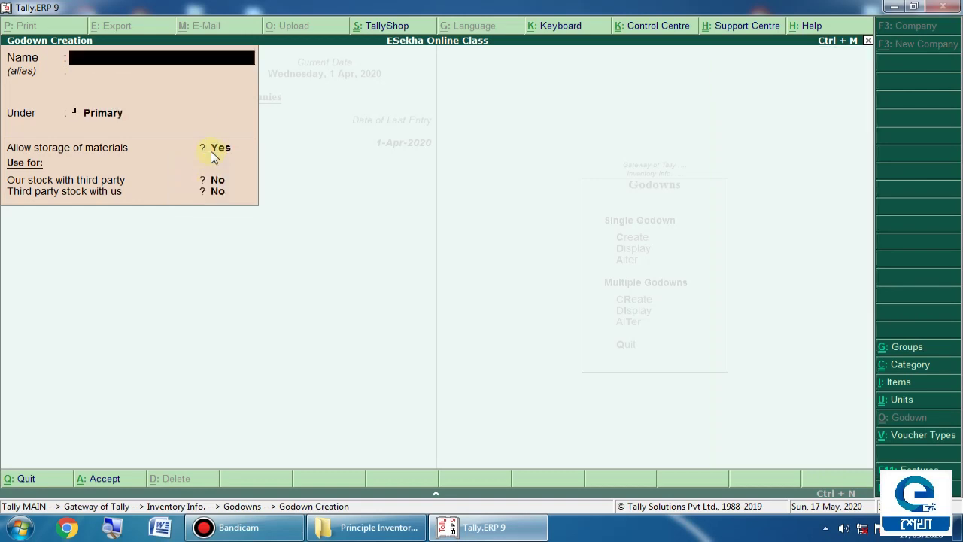
pyautogui.press('Escape')
pyautogui.press('Return')
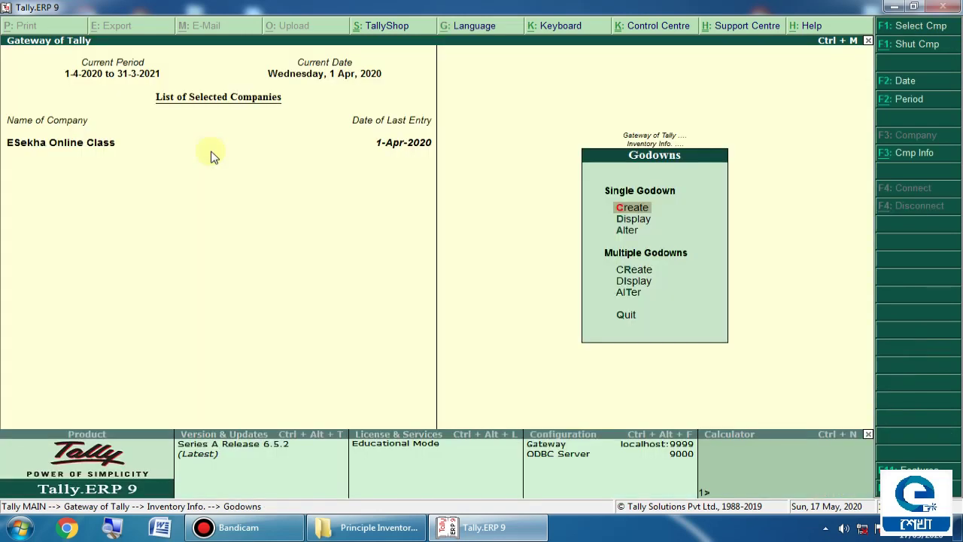
# Display the list of godowns to check the new entries, and return to the inventory masters.
pyautogui.press('Escape')
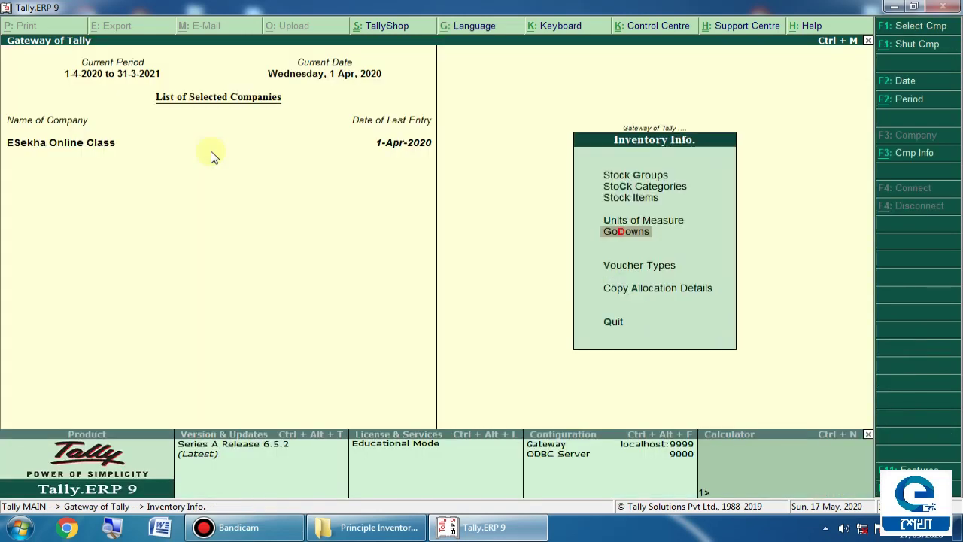
pyautogui.press('Return')
pyautogui.press('Down')
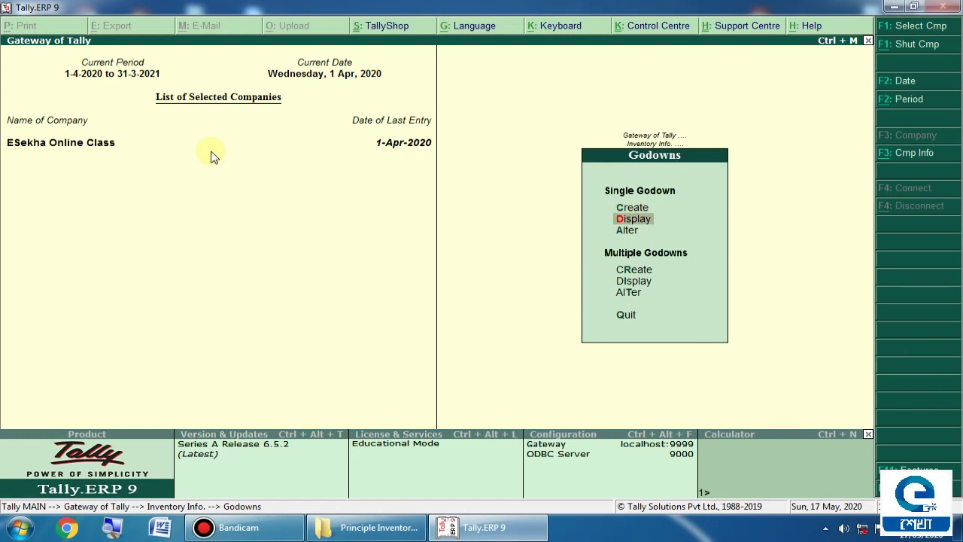
pyautogui.press('Return')
pyautogui.press('Down')
pyautogui.press('Up')
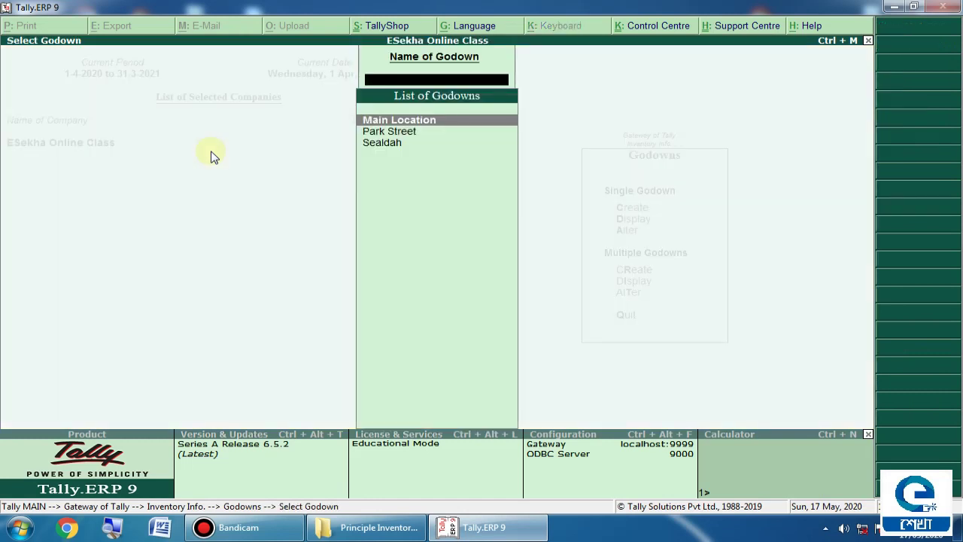
pyautogui.press('Down')
pyautogui.press('Down')
pyautogui.press('Up')
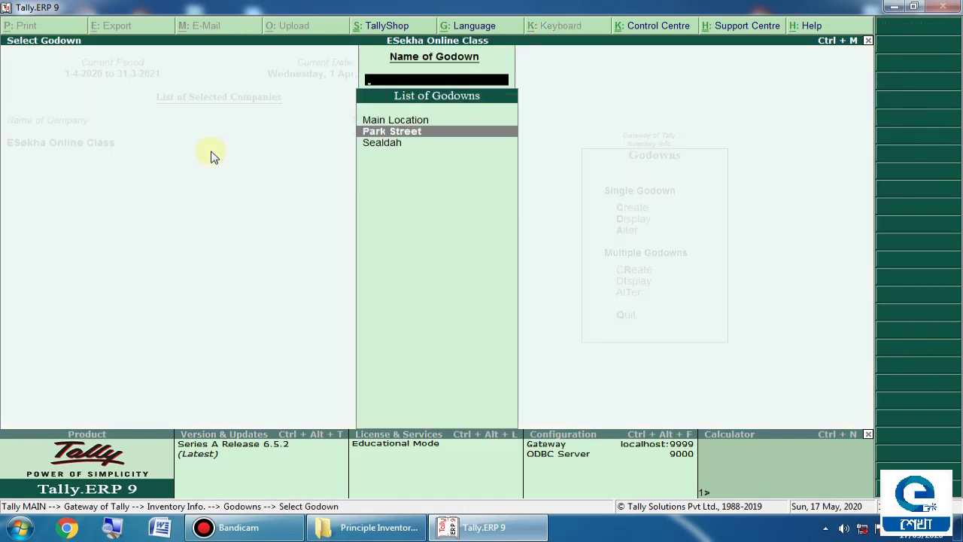
pyautogui.press('Down')
pyautogui.press('Escape')
pyautogui.press('Escape')
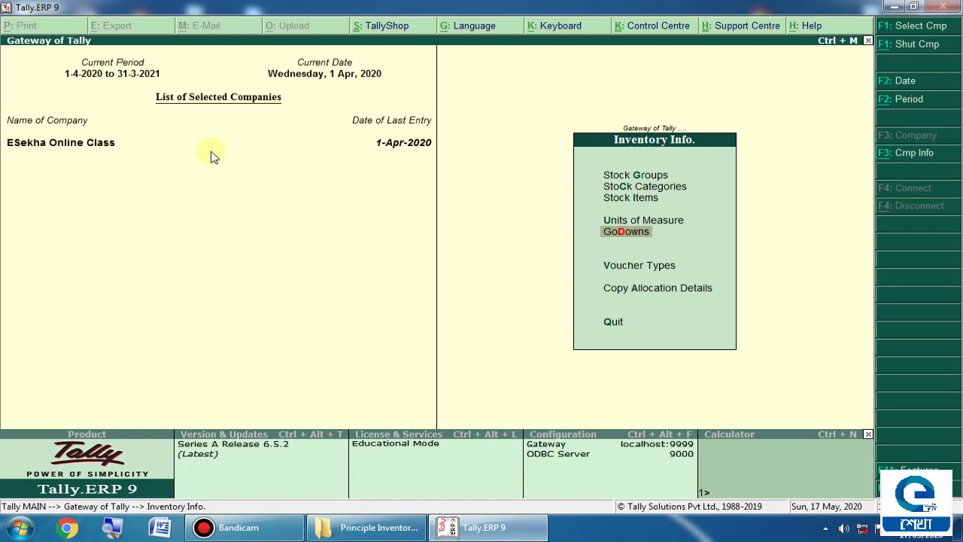
# Start creating a single stock item in the inventory masters and name it Canon EOS 200D.
pyautogui.press('Escape')
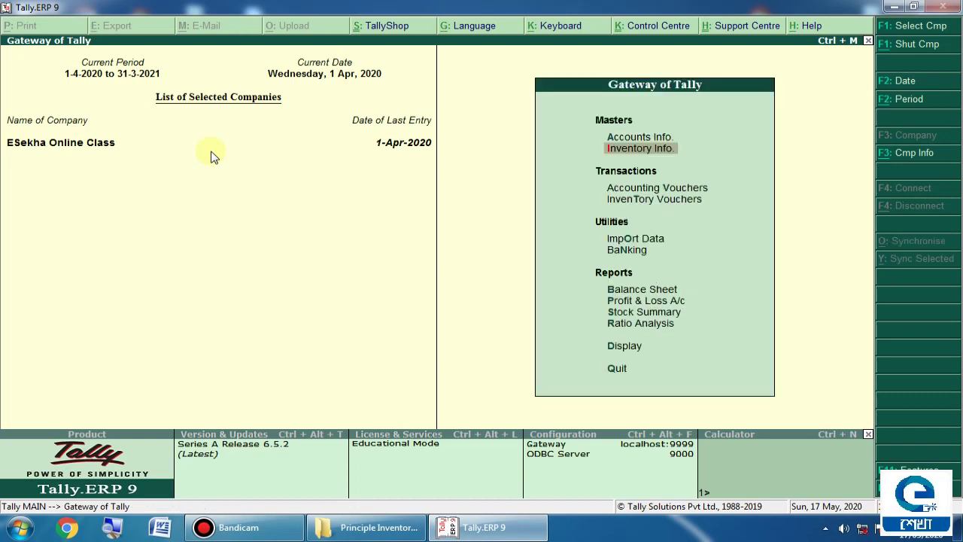
pyautogui.press('Return')
pyautogui.press('Down')
pyautogui.press('Down')
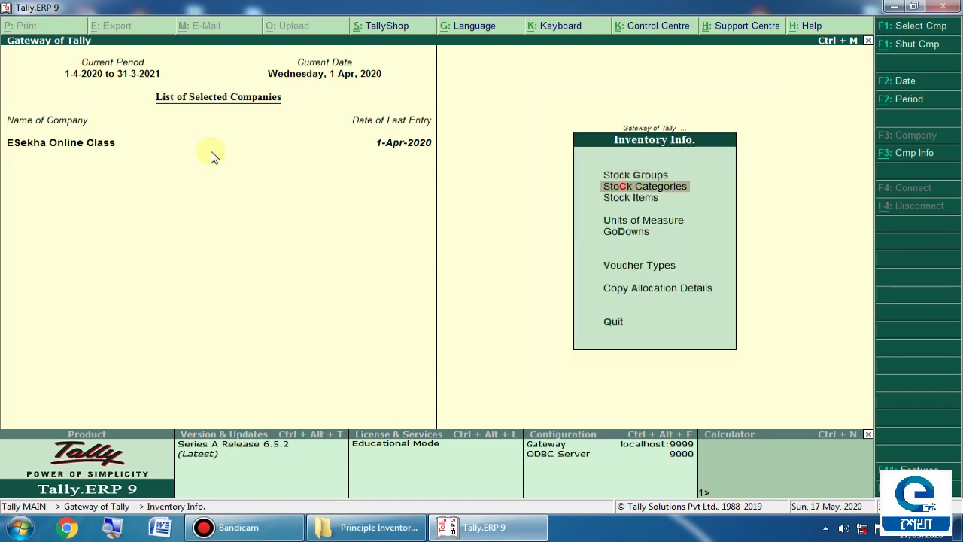
pyautogui.press('Return')
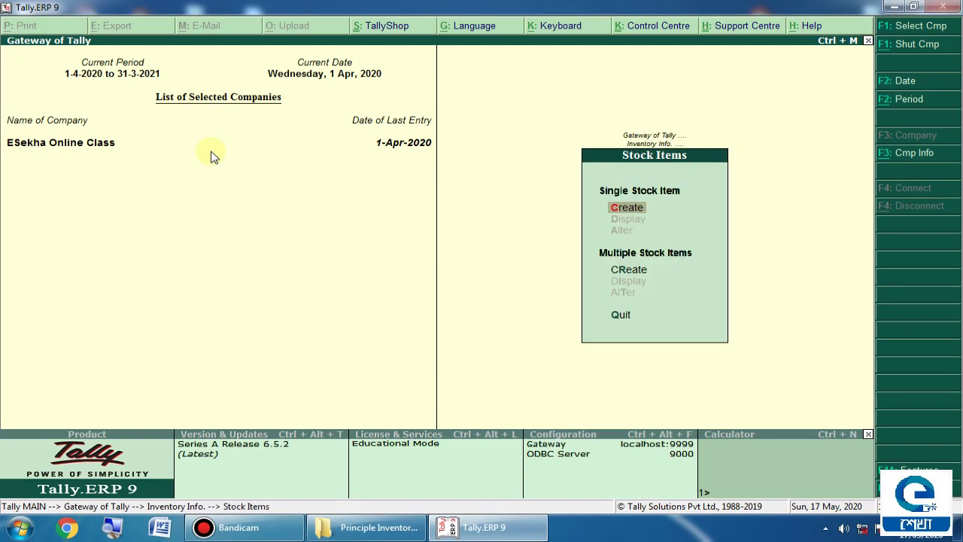
pyautogui.press('Return')
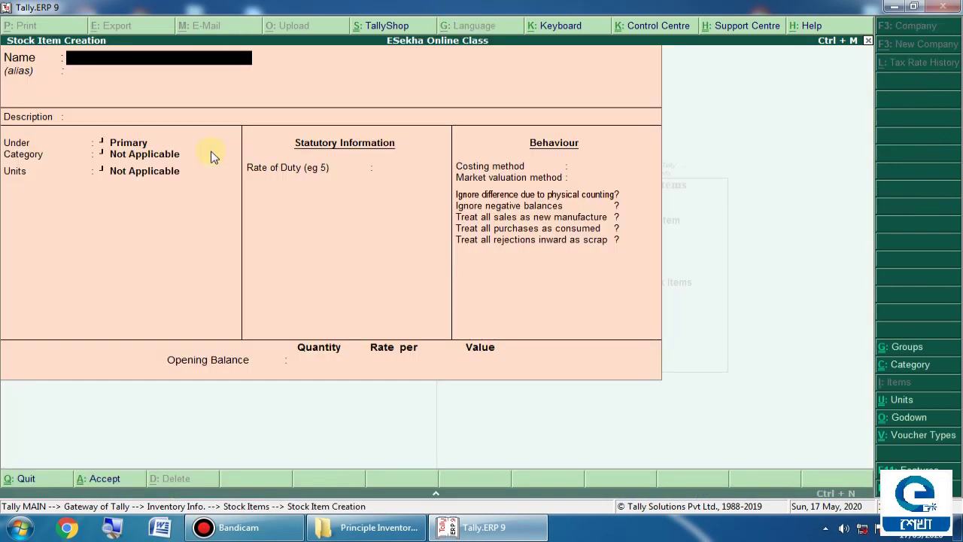
pyautogui.write('Canon EOS 2')
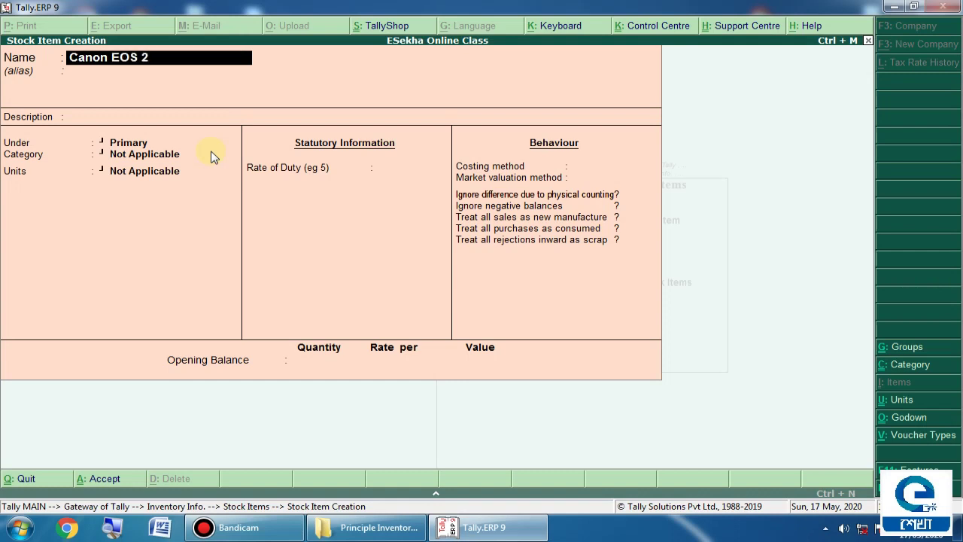
pyautogui.write('00DD')
pyautogui.press('BackSpace')
pyautogui.press('Return')
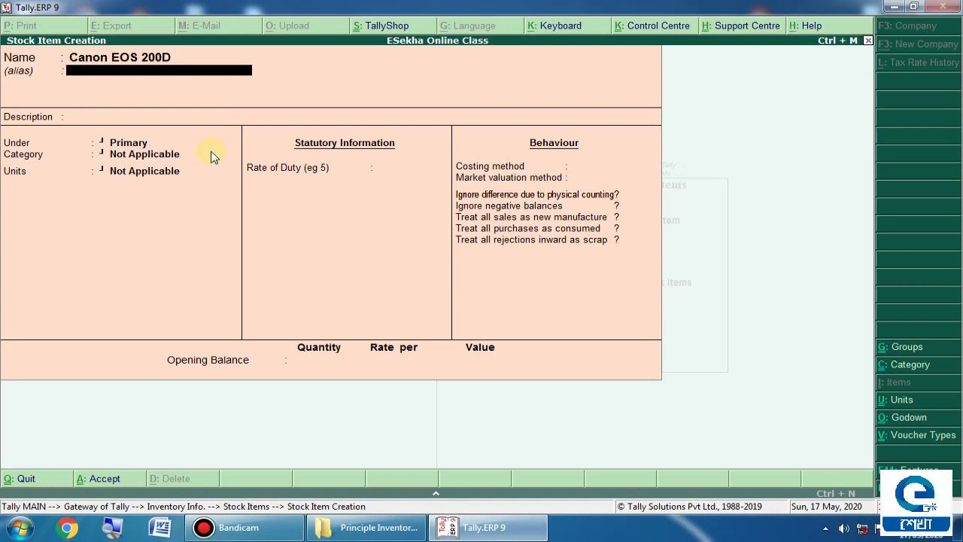
# Assign the stock item to the DSLR Camera group and Canon category, with Nos. as its unit.
pyautogui.press('Return')
pyautogui.press('Return')
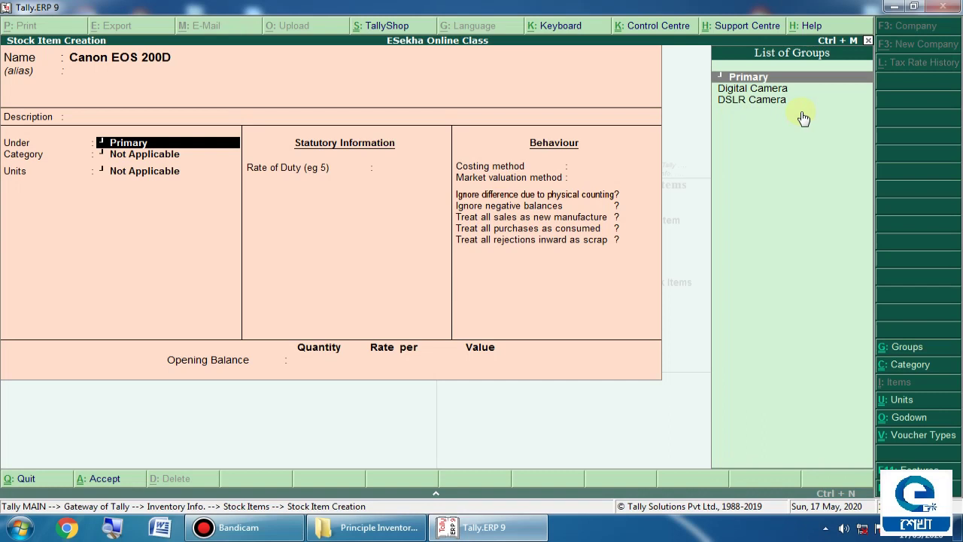
pyautogui.press('Down')
pyautogui.press('Down')
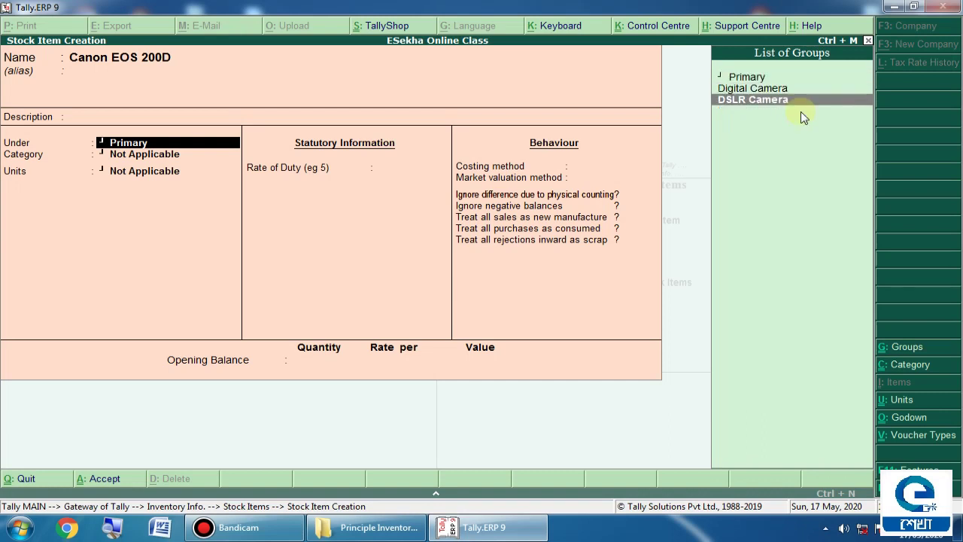
pyautogui.press('Return')
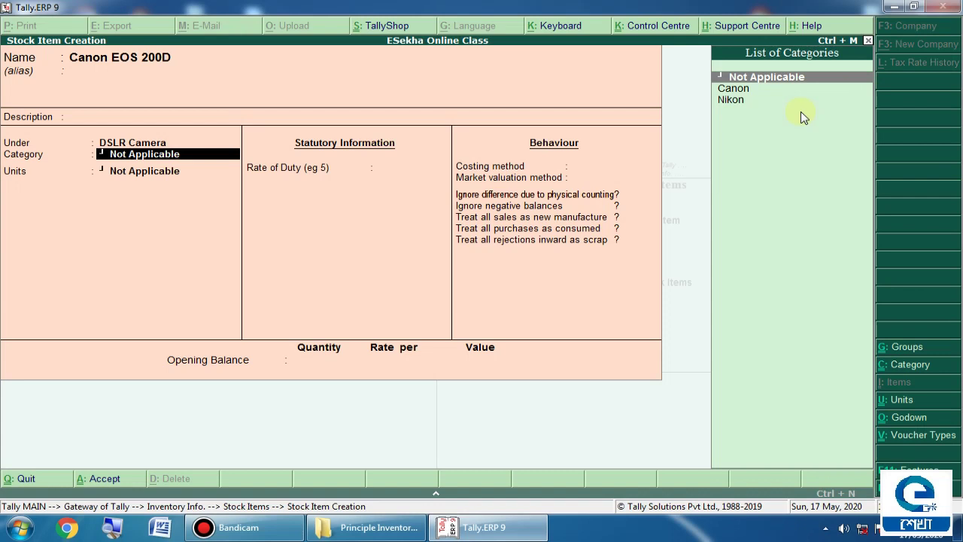
pyautogui.press('Down')
pyautogui.press('Return')
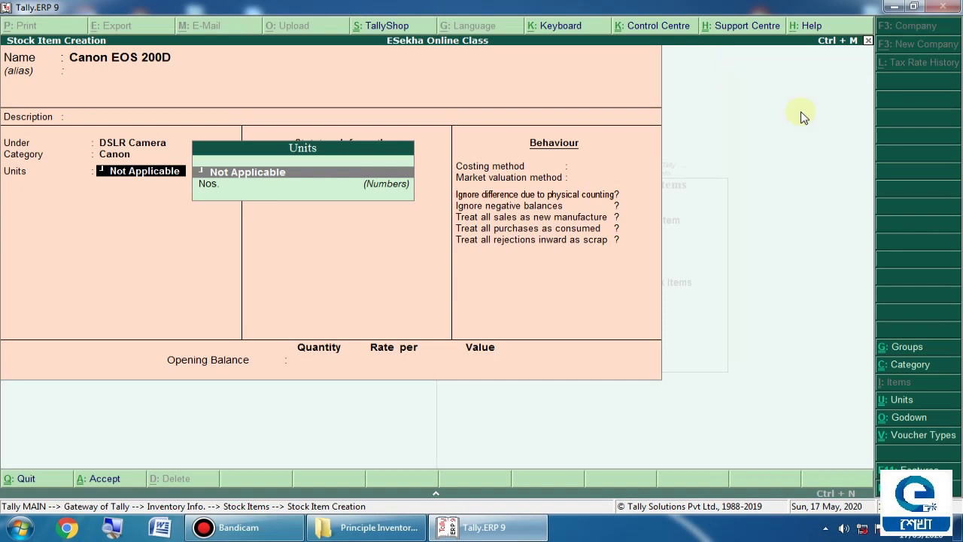
pyautogui.press('Down')
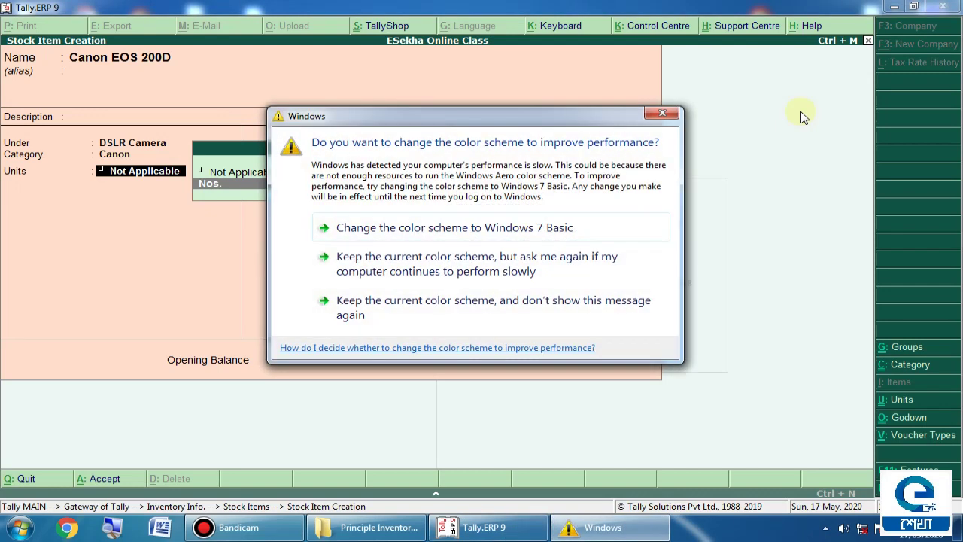
pyautogui.click(669, 114)
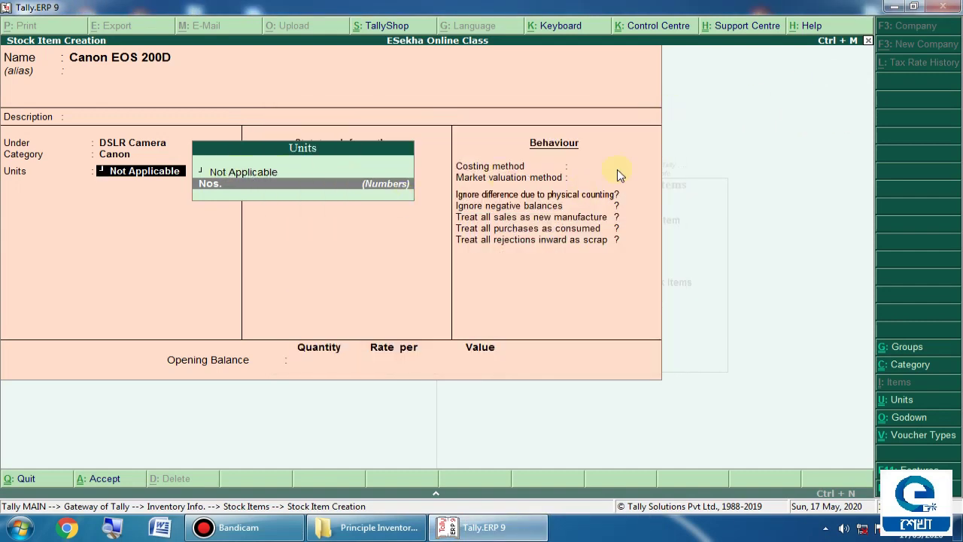
pyautogui.press('Return')
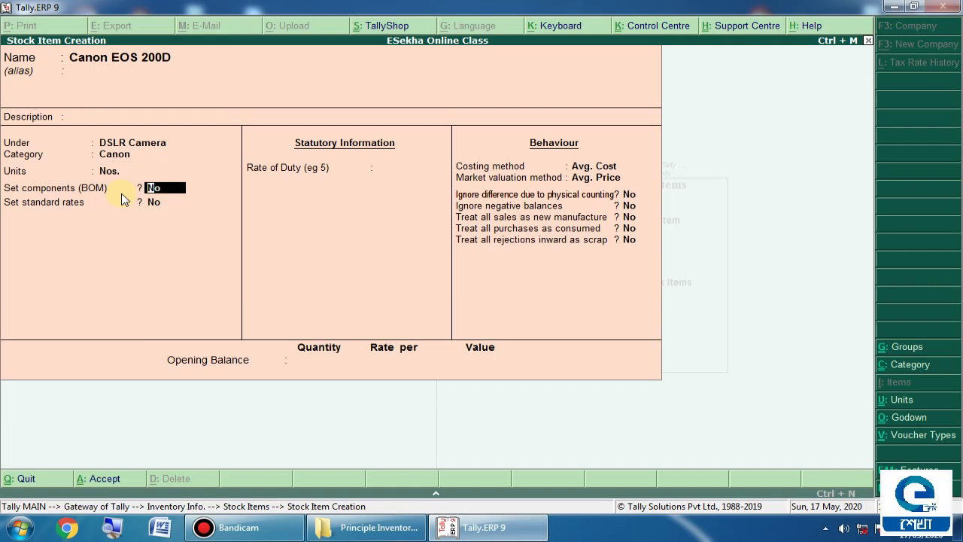
# Accept the item's default component, standard rate, duty and behaviour settings, moving on to the opening balance quantity.
pyautogui.press('Return')
pyautogui.press('Return')
pyautogui.press('Return')
pyautogui.press('Return')
pyautogui.press('Return')
pyautogui.press('Return')
pyautogui.press('Return')
pyautogui.press('Return')
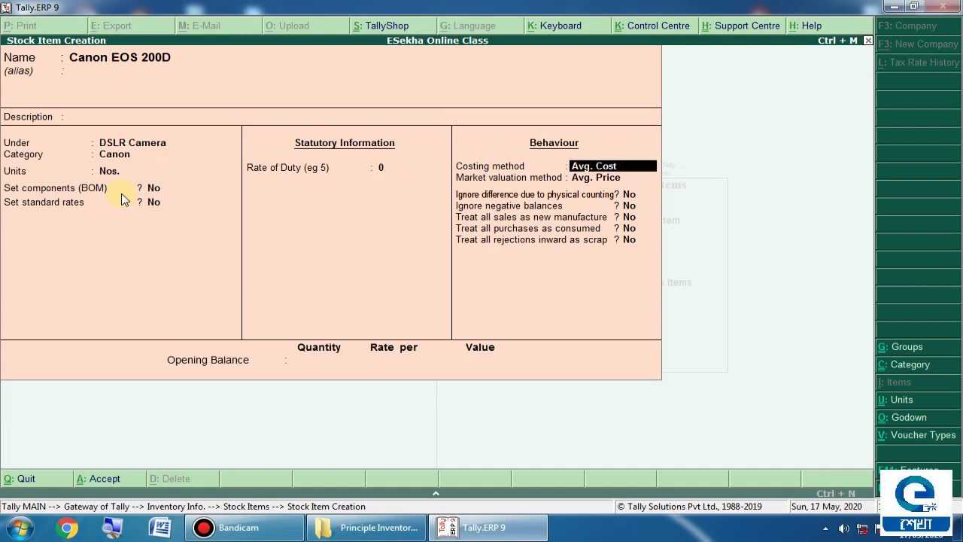
pyautogui.press('Return')
pyautogui.press('Return')
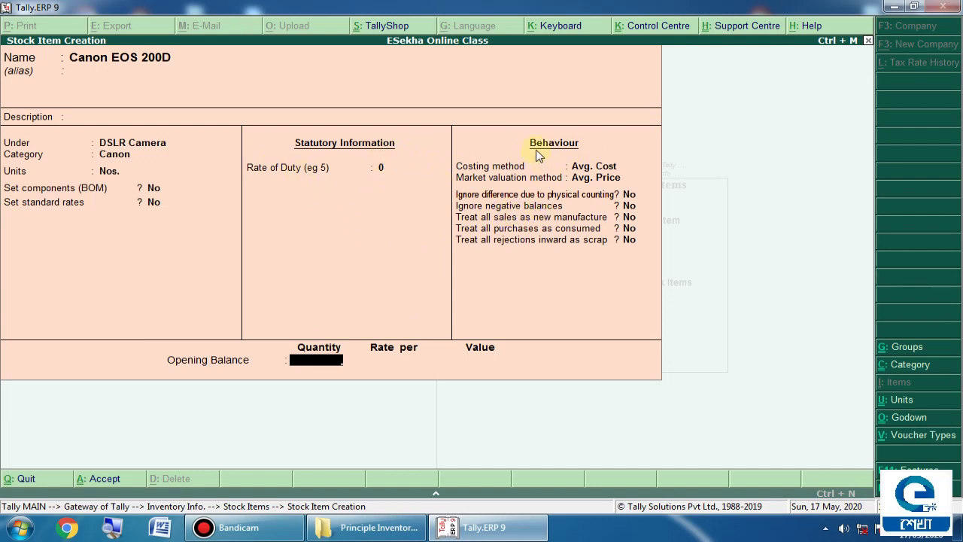
# Review the available costing methods for the item and keep Avg. Cost.
pyautogui.click(602, 166)
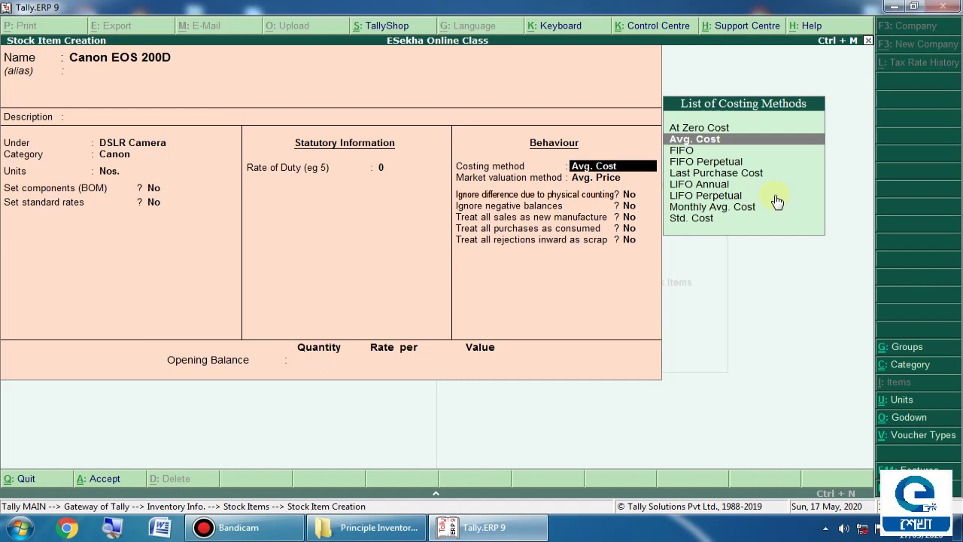
pyautogui.press('BackSpace')
pyautogui.press('Escape')
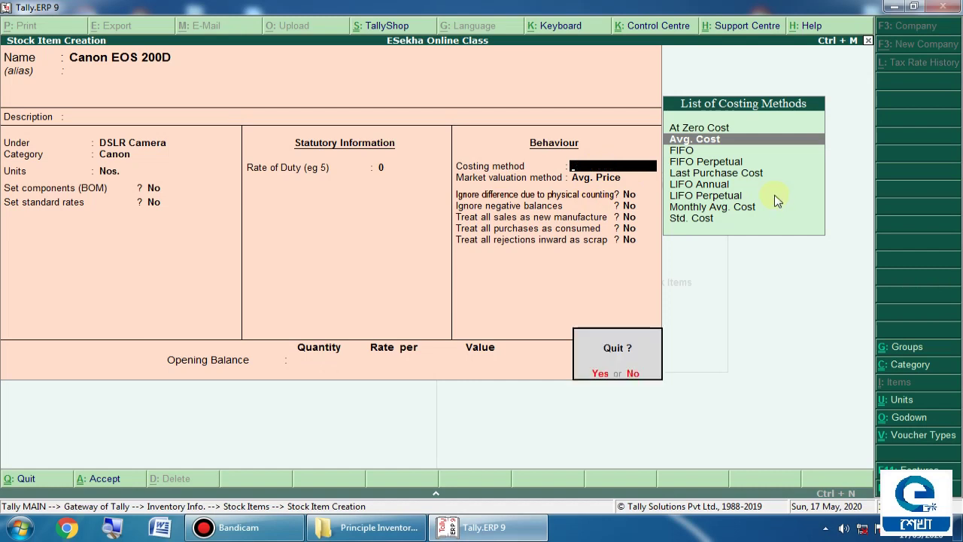
pyautogui.press('n')
pyautogui.press('Return')
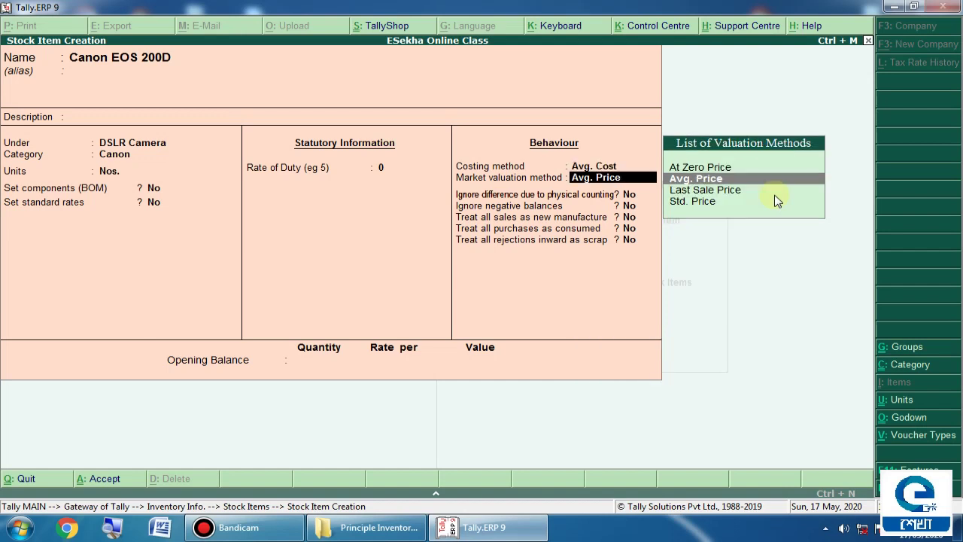
# Keep Avg. Price as the market valuation method and leave the item's remaining behaviour options at No.
pyautogui.press('Return')
pyautogui.press('Return')
pyautogui.press('Return')
pyautogui.press('Return')
pyautogui.press('Return')
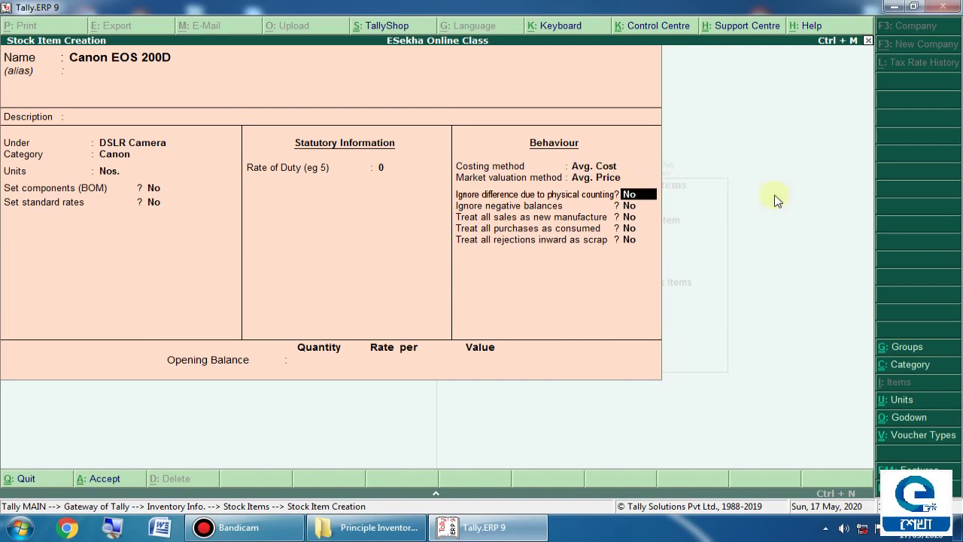
pyautogui.press('Return')
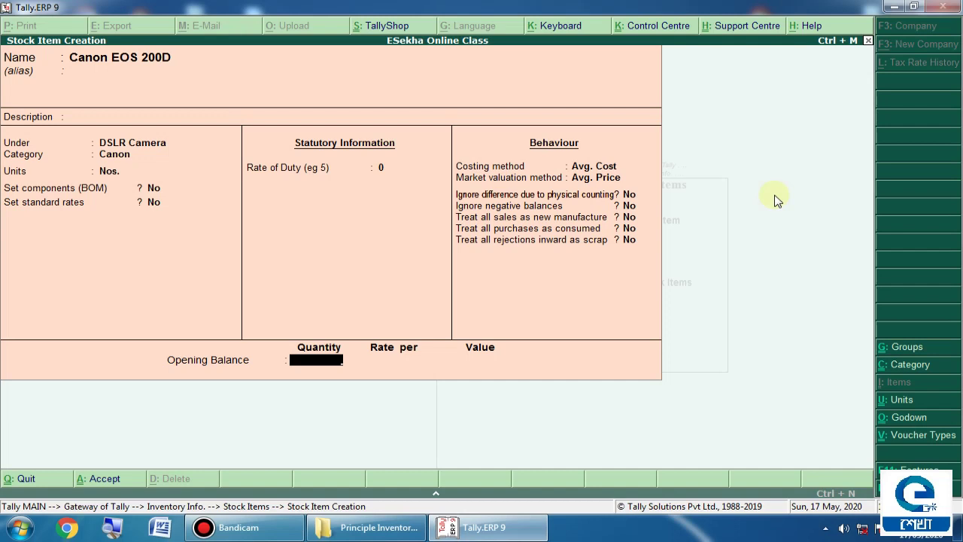
# Enter an opening quantity of 10 Nos. and allocate 5 Nos. to the Park Street godown at a rate of 55,000.
pyautogui.write('10')
pyautogui.press('Return')
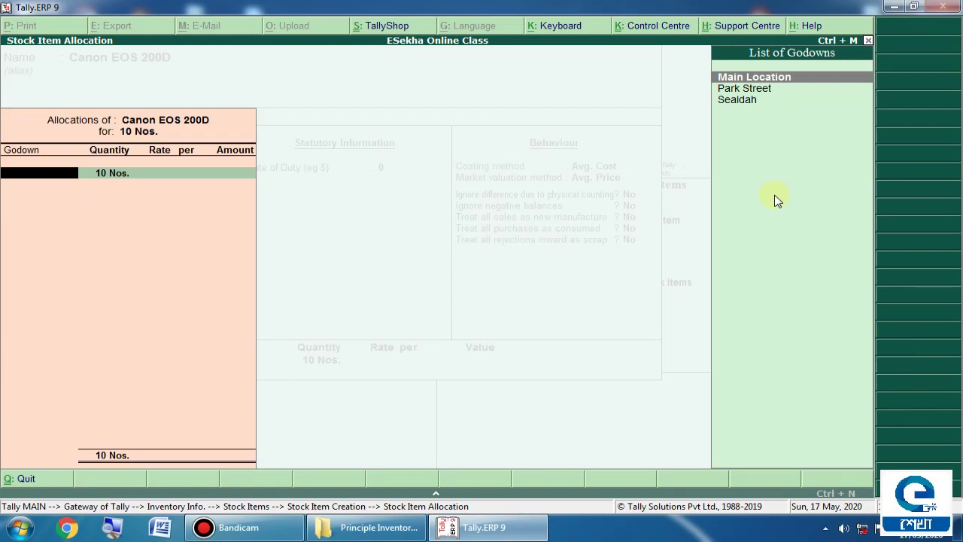
pyautogui.press('Down')
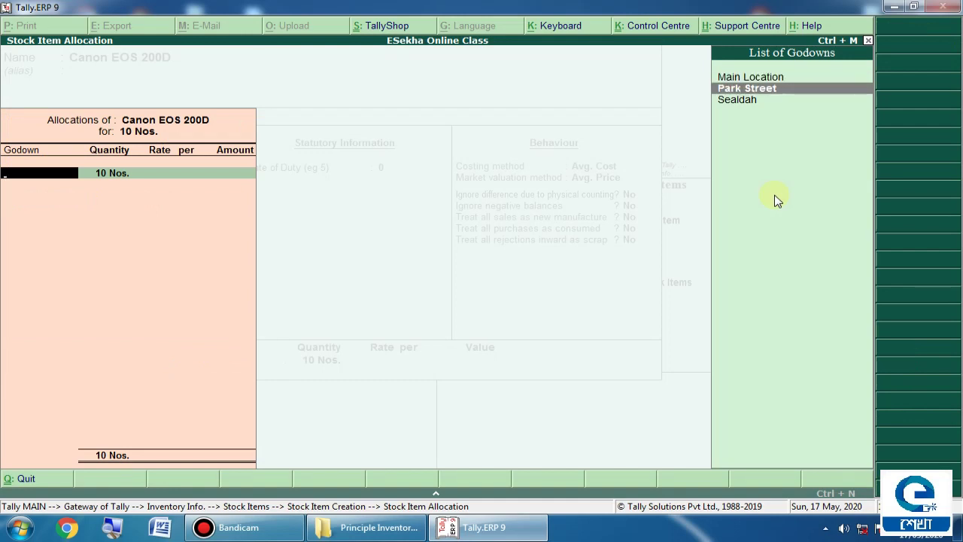
pyautogui.press('Return')
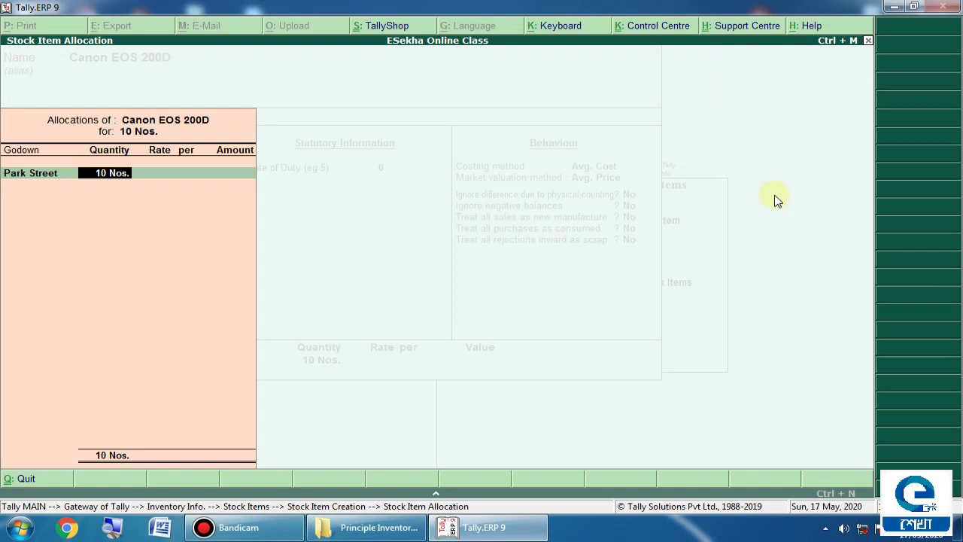
pyautogui.write('5')
pyautogui.press('Return')
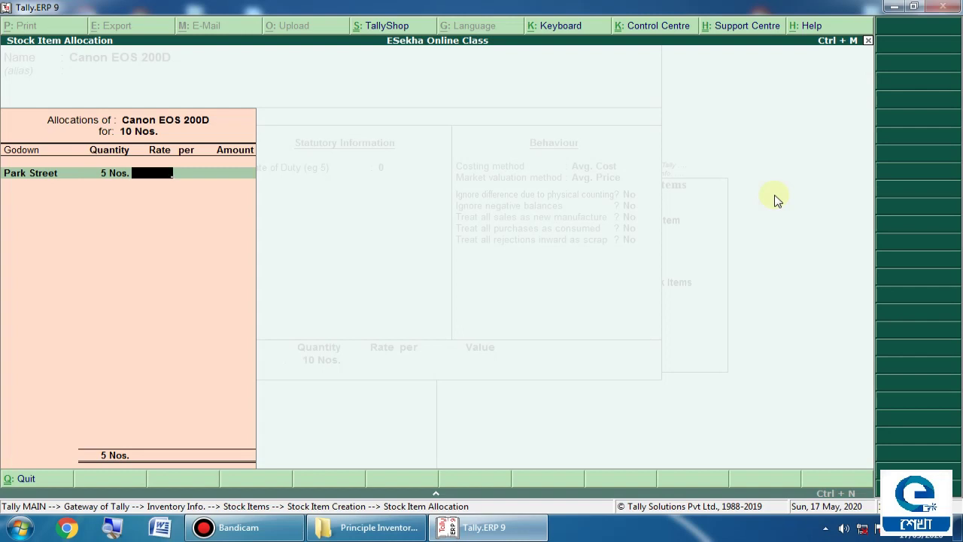
pyautogui.write('55000')
pyautogui.press('Return')
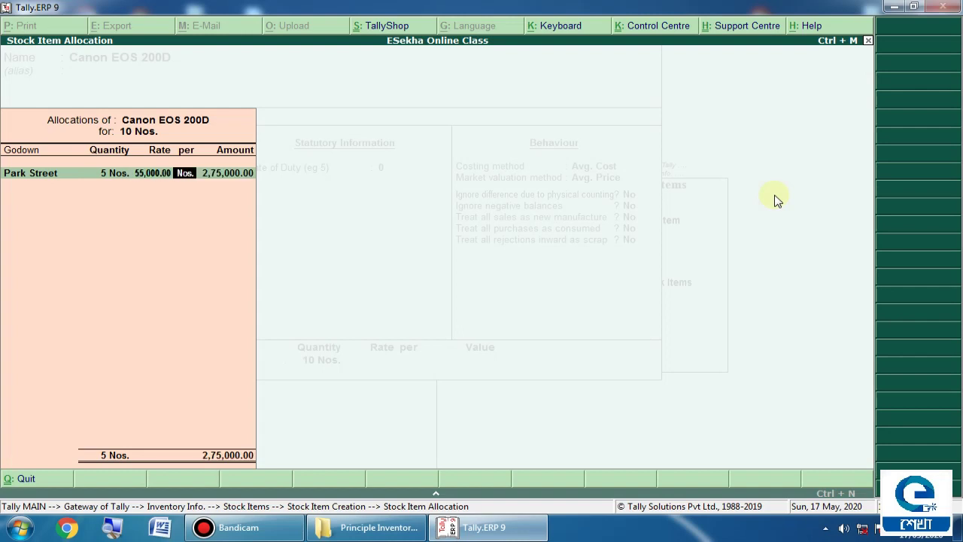
pyautogui.press('Return')
pyautogui.press('Return')
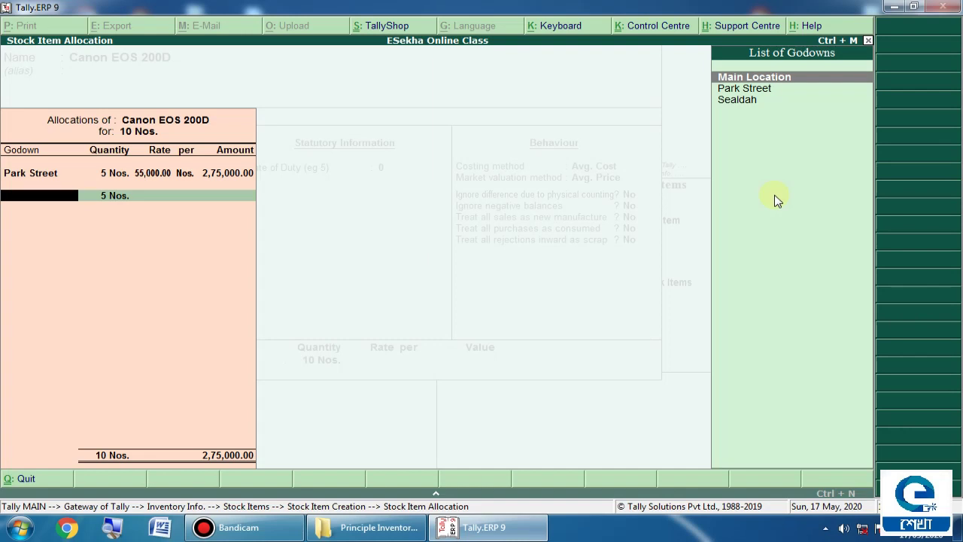
# Allocate the other 5 Nos. to the Sealdah godown at a rate of 55,000 and finish the opening balance.
pyautogui.press('Down')
pyautogui.press('Down')
pyautogui.press('Return')
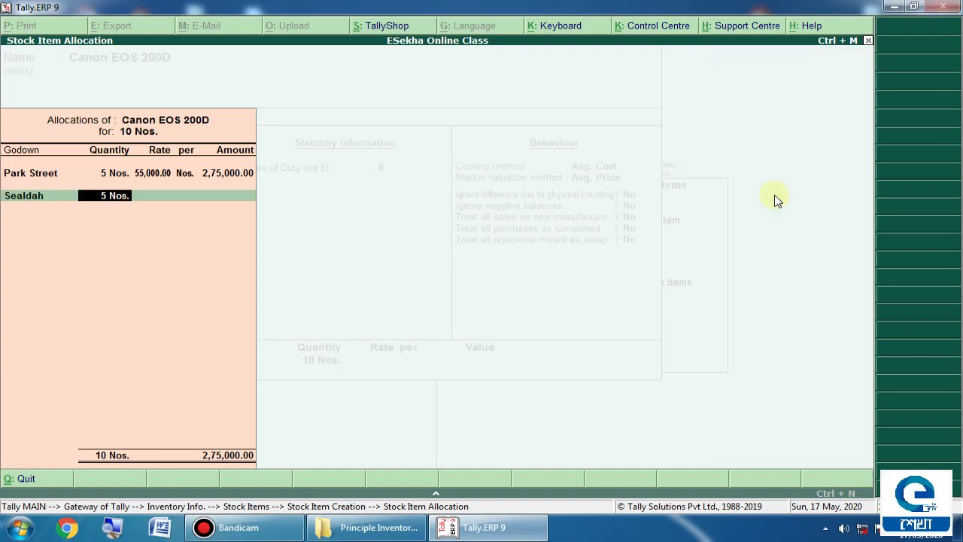
pyautogui.press('Return')
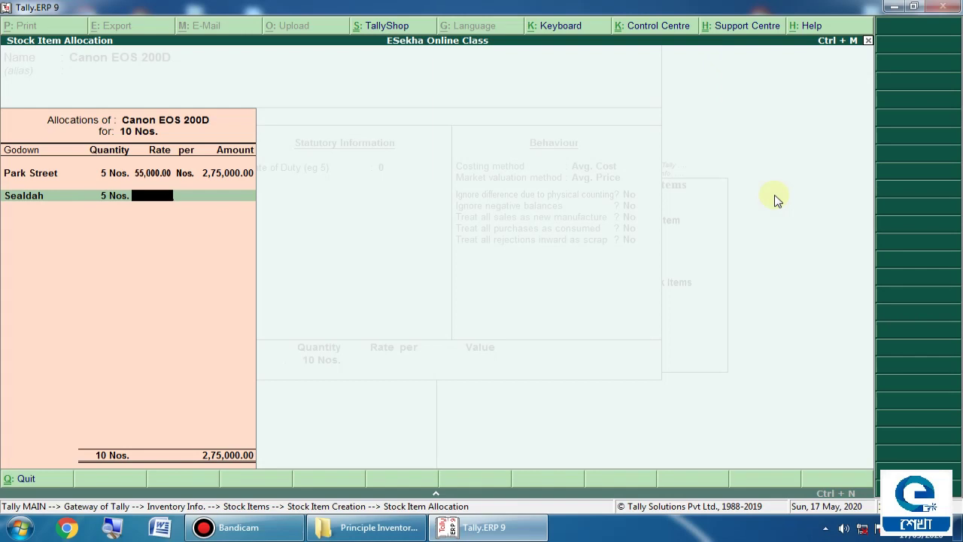
pyautogui.write('55000')
pyautogui.press('Return')
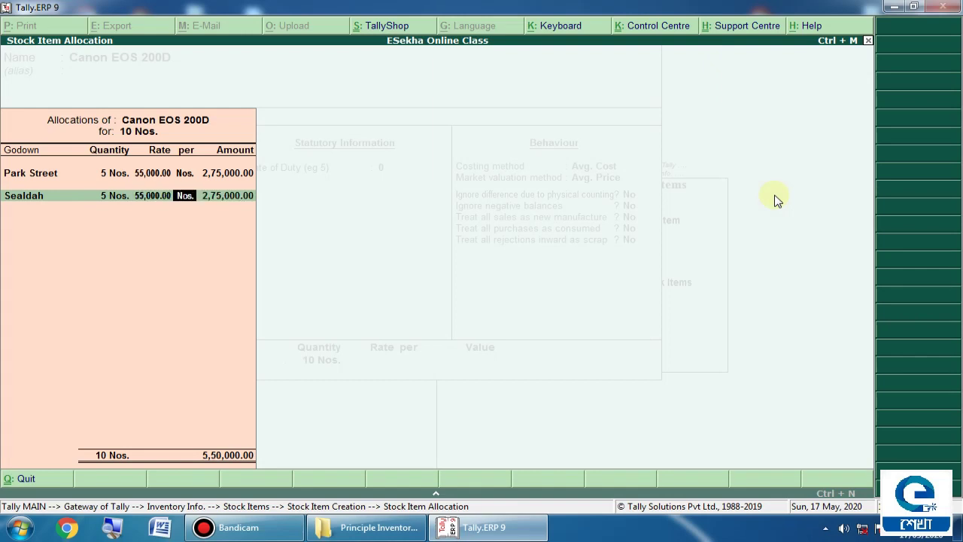
pyautogui.press('Return')
pyautogui.press('Return')
pyautogui.press('Return')
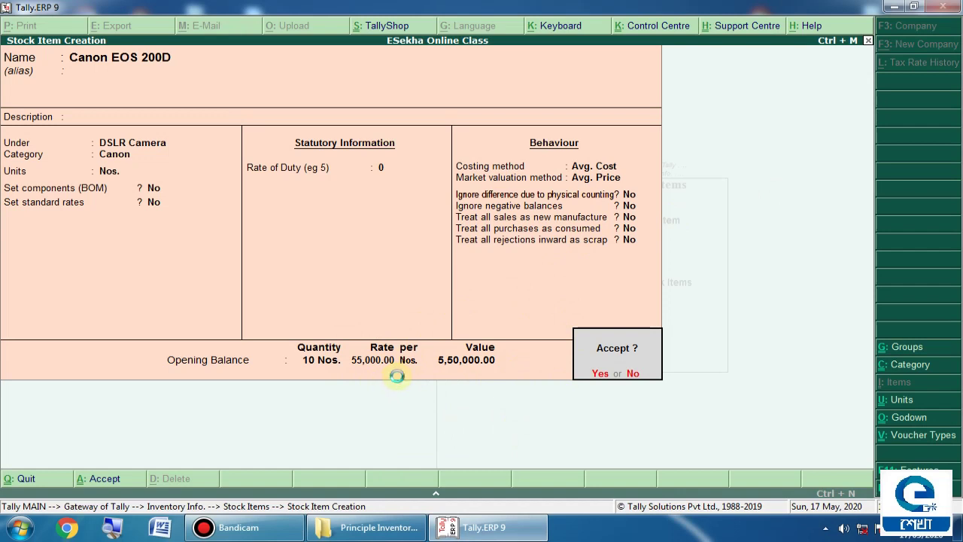
# Save the Canon EOS 200D stock item and leave stock item creation.
pyautogui.press('Return')
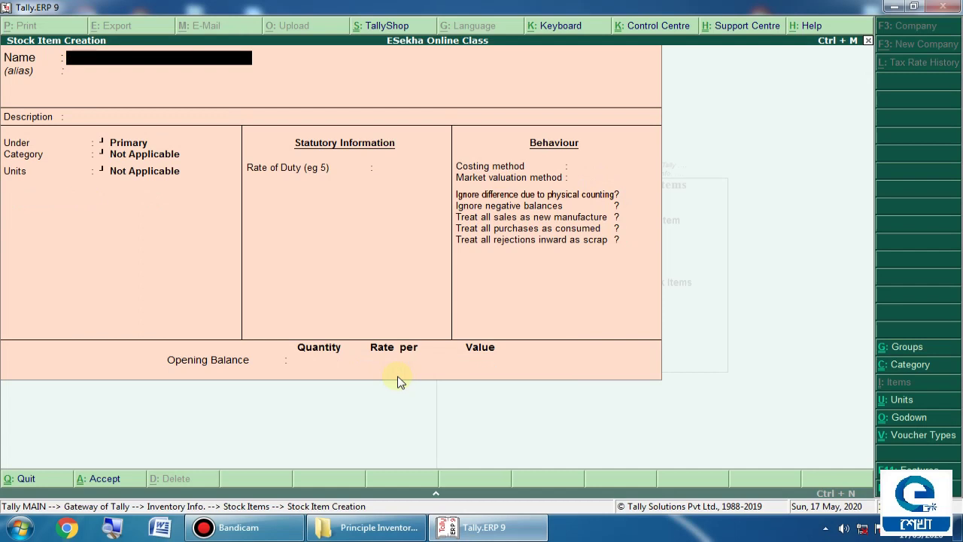
pyautogui.press('Escape')
pyautogui.press('Return')
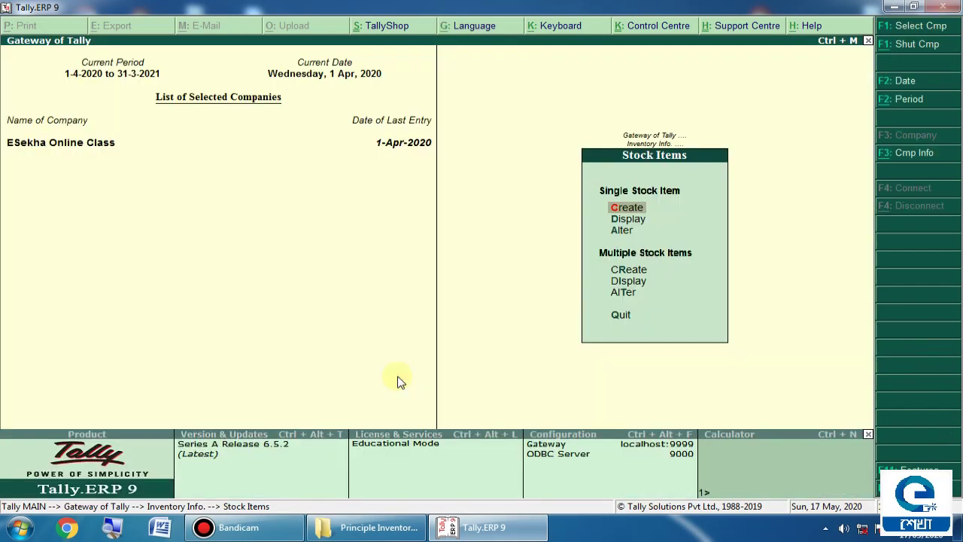
# Display the saved Canon EOS 200D stock item to check its details and opening balance.
pyautogui.press('Down')
pyautogui.press('Return')
pyautogui.press('Return')
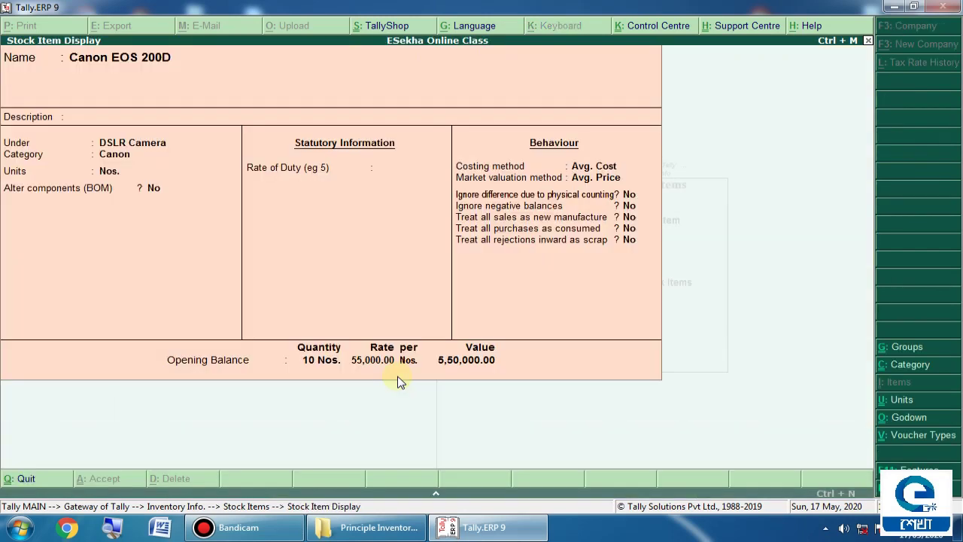
# Leave the stock item display for the inventory masters list and dismiss the Windows color scheme prompt.
pyautogui.press('Escape')
pyautogui.press('Escape')
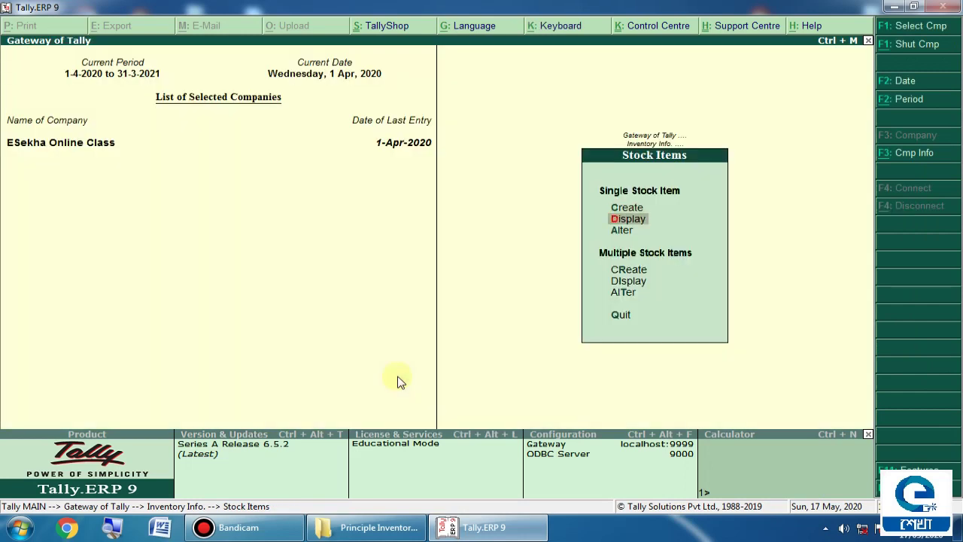
pyautogui.press('Escape')
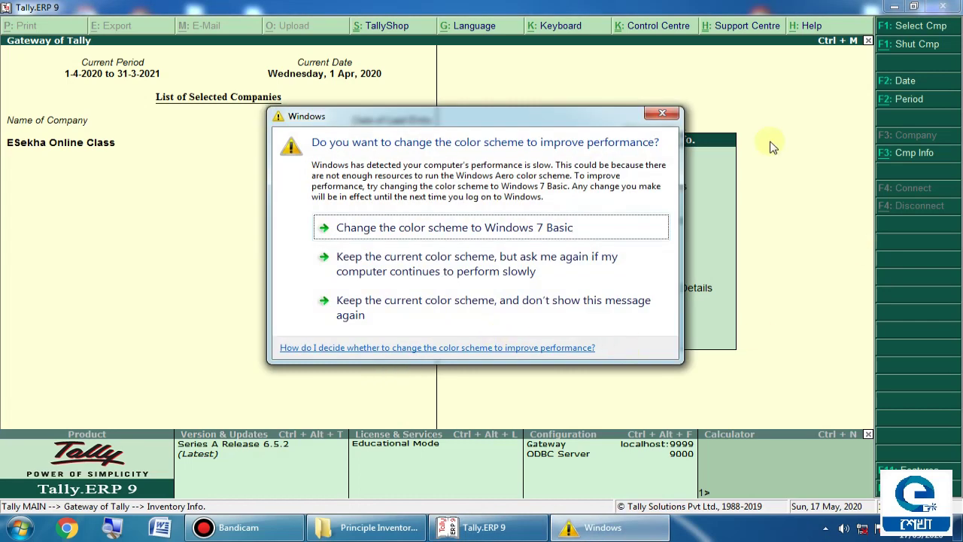
pyautogui.click(662, 113)
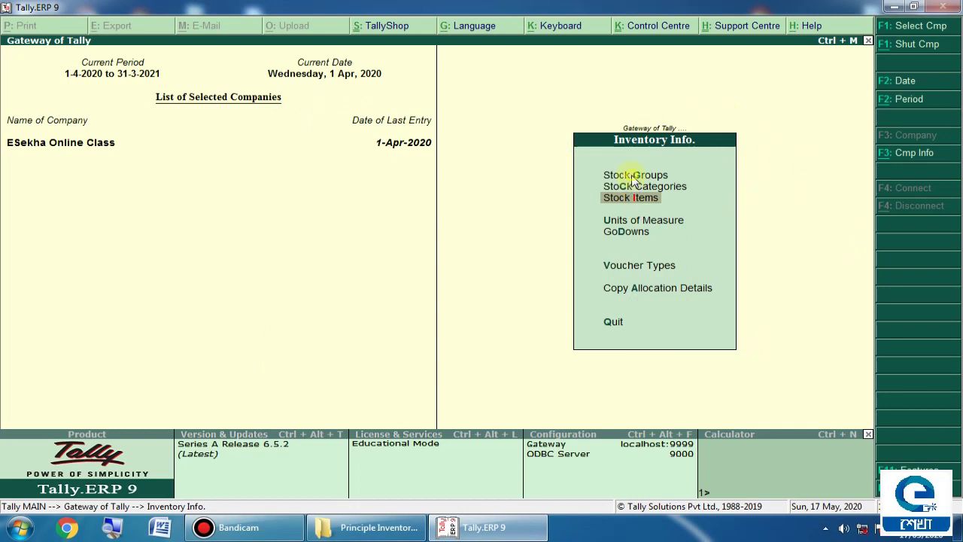